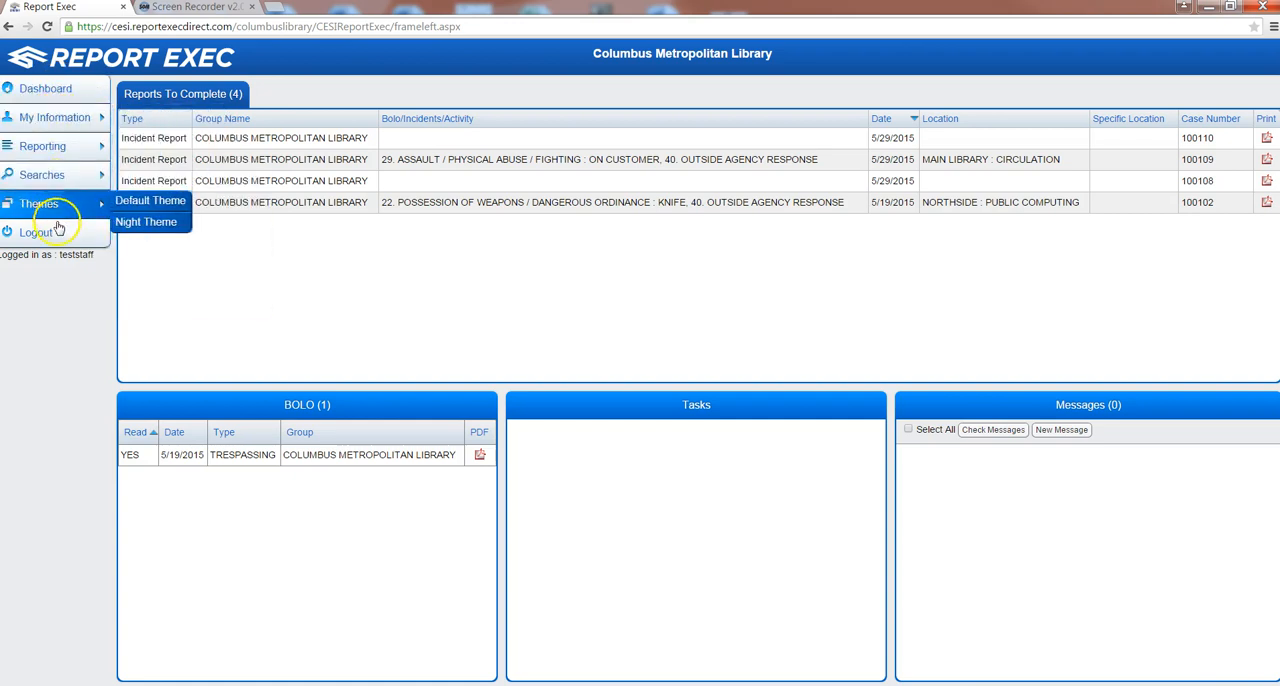
- Create a new incident report and exclude the Vehicle and Property sections from its related information
{"action": "mouse_move", "coordinate": [44, 154]}
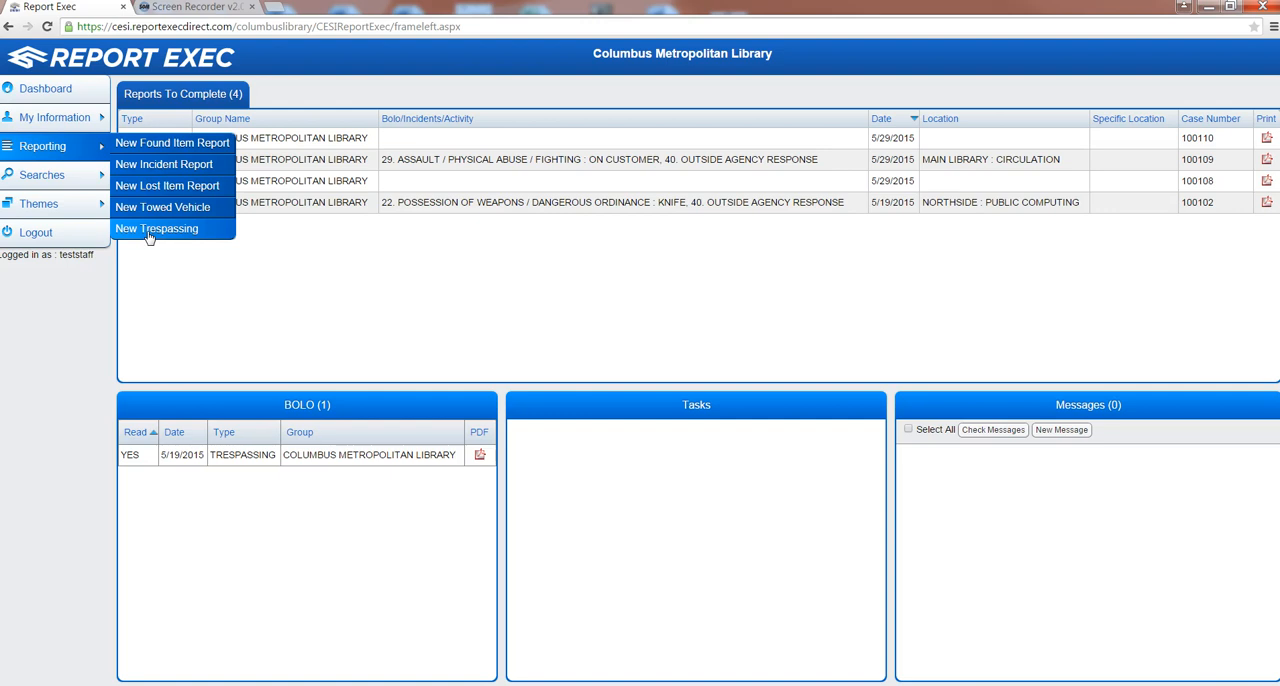
{"action": "left_click", "coordinate": [157, 166]}
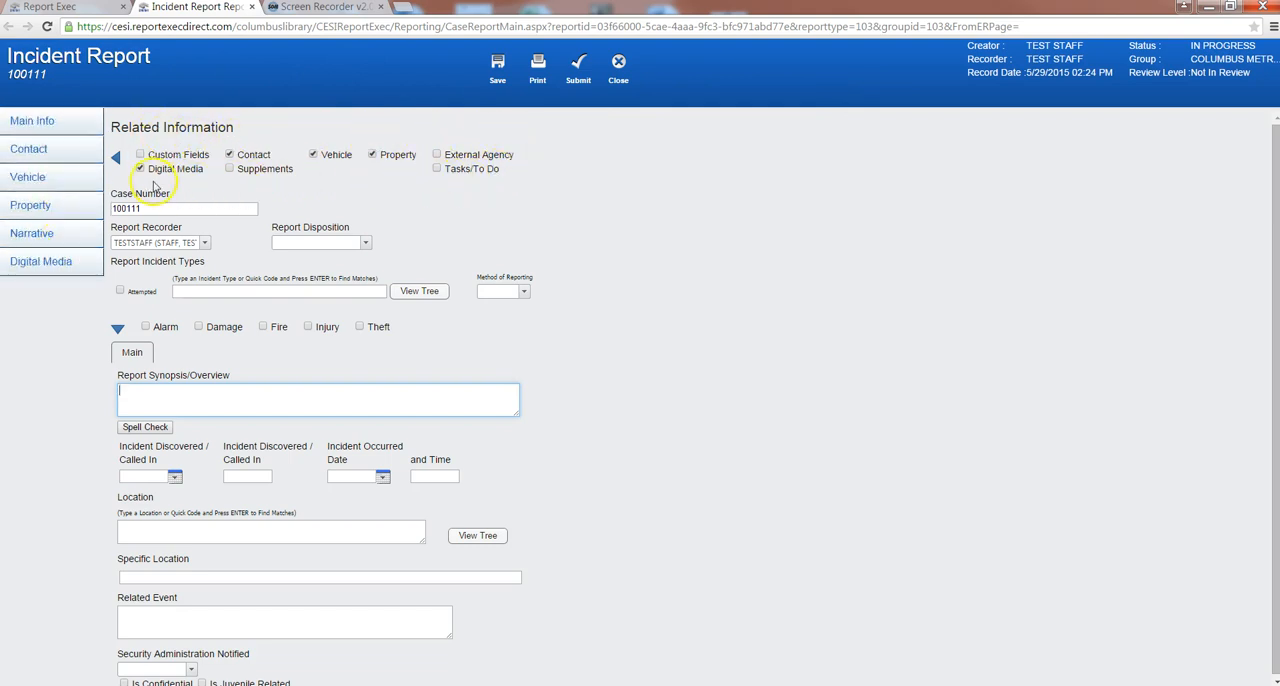
{"action": "left_click", "coordinate": [313, 156]}
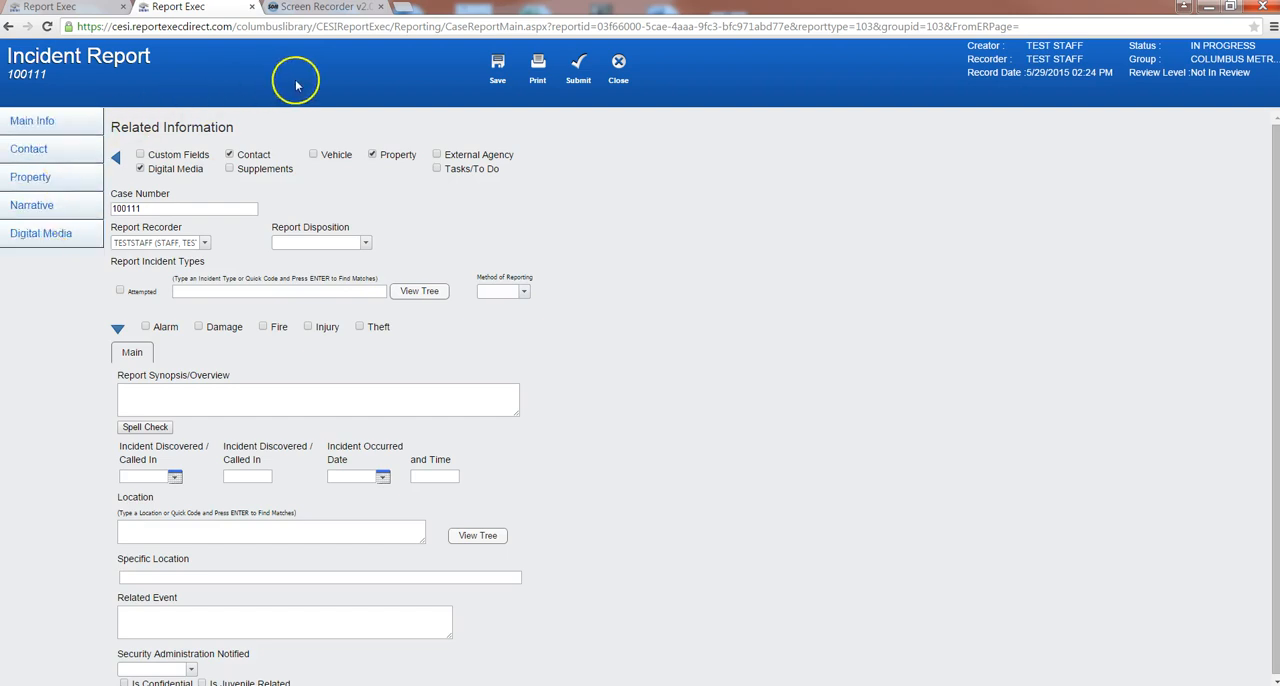
{"action": "left_click", "coordinate": [372, 156]}
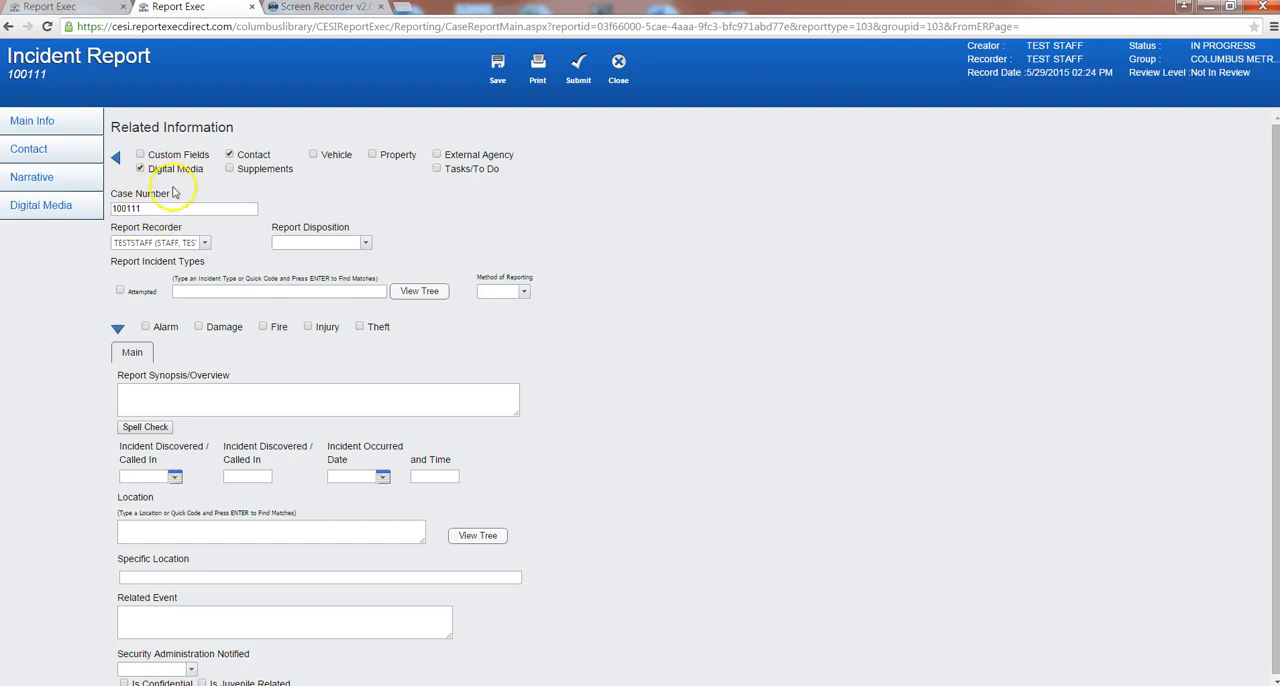
- Review the available choices for the report recorder and the report disposition, leaving the disposition blank
{"action": "left_click", "coordinate": [203, 244]}
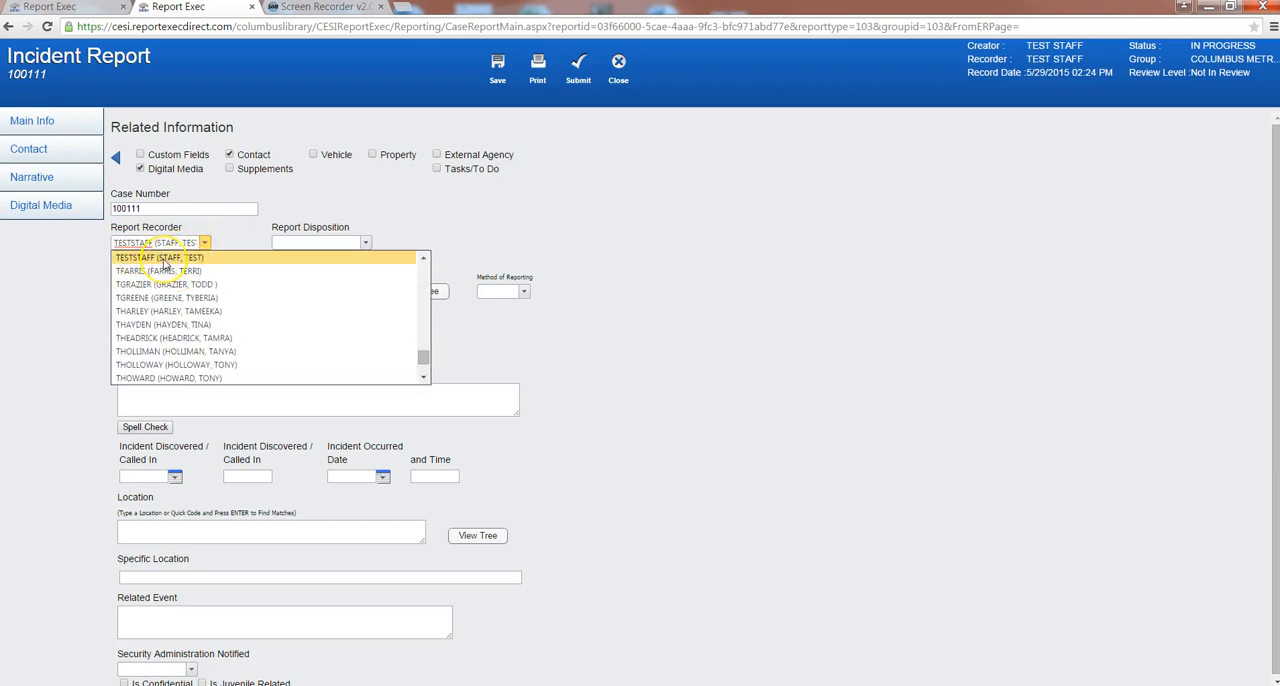
{"action": "left_click", "coordinate": [165, 262]}
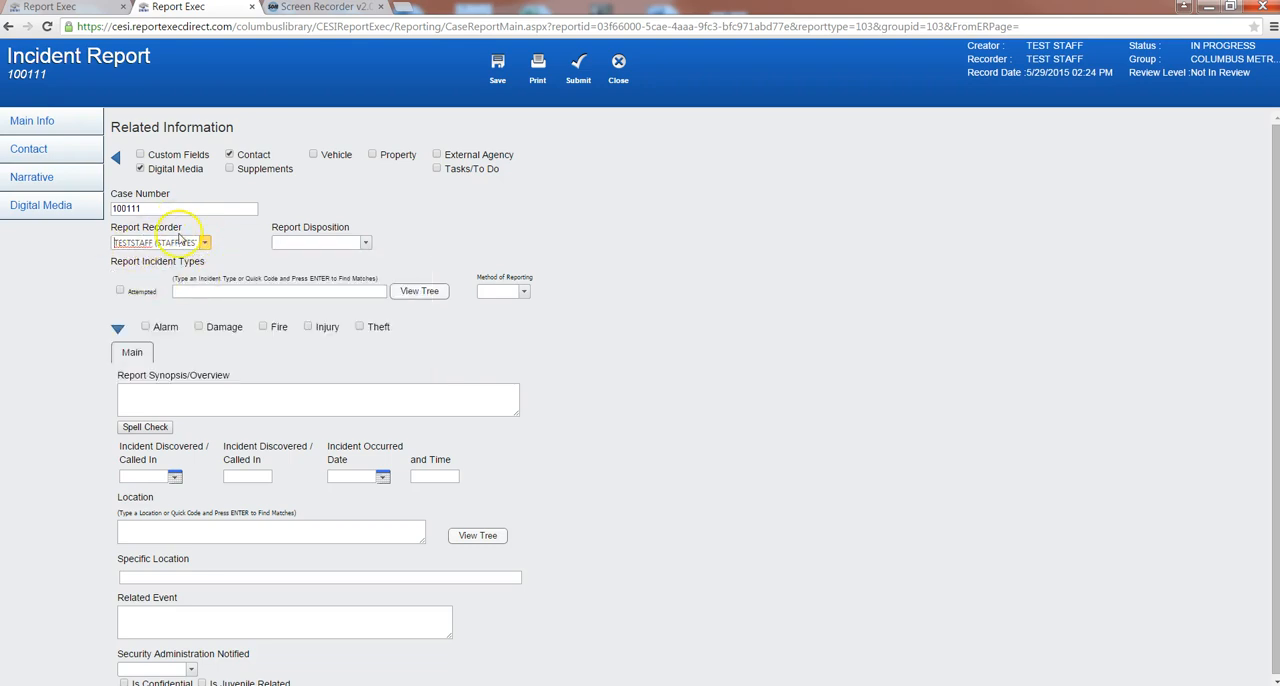
{"action": "left_click", "coordinate": [280, 243]}
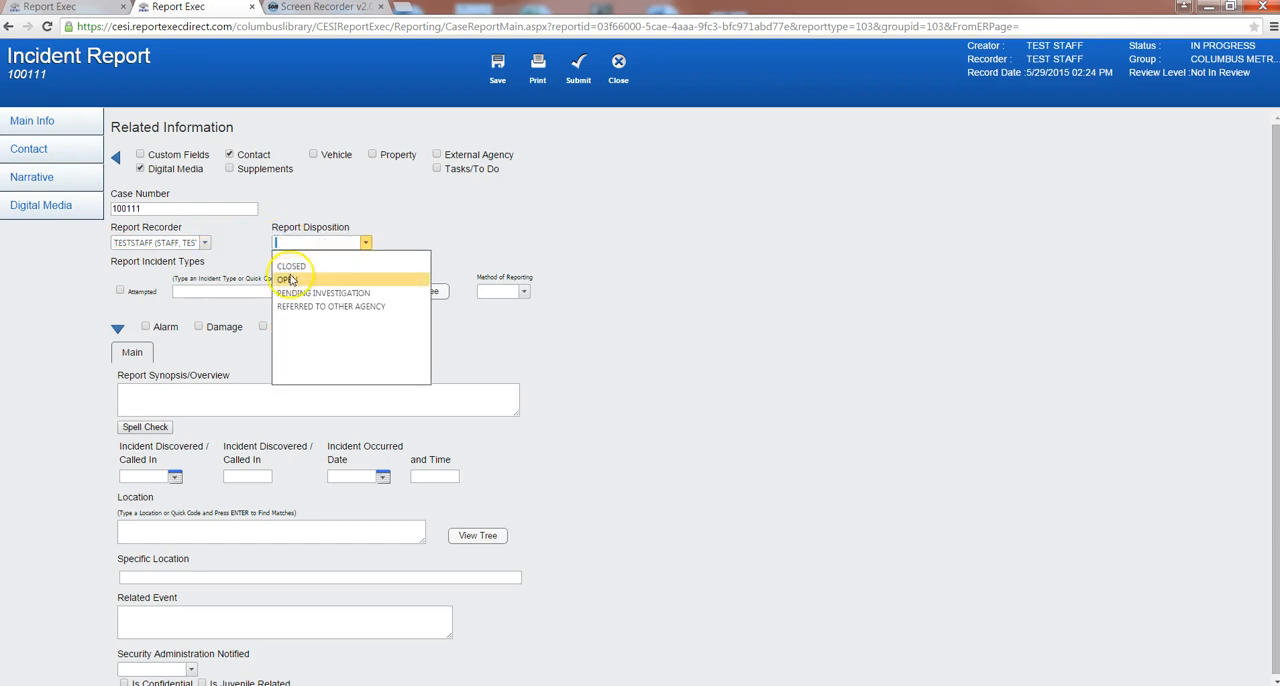
{"action": "left_click", "coordinate": [287, 276]}
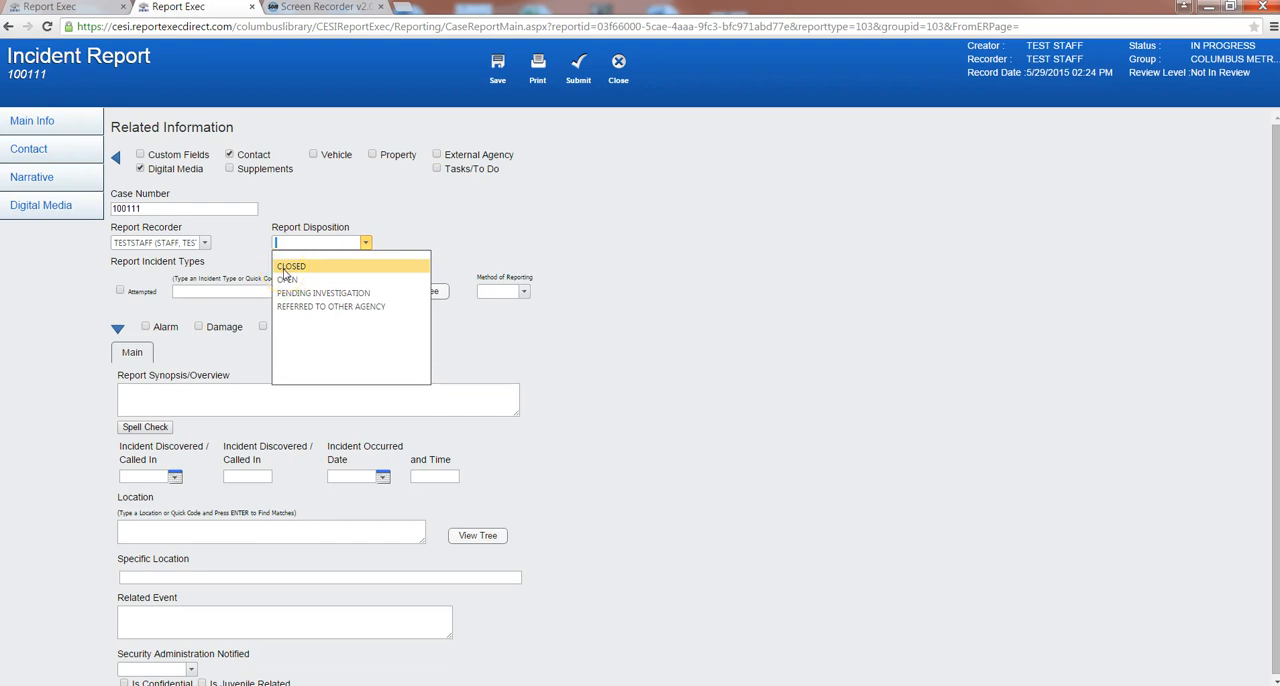
{"action": "left_click", "coordinate": [270, 262]}
{"action": "left_click", "coordinate": [284, 281]}
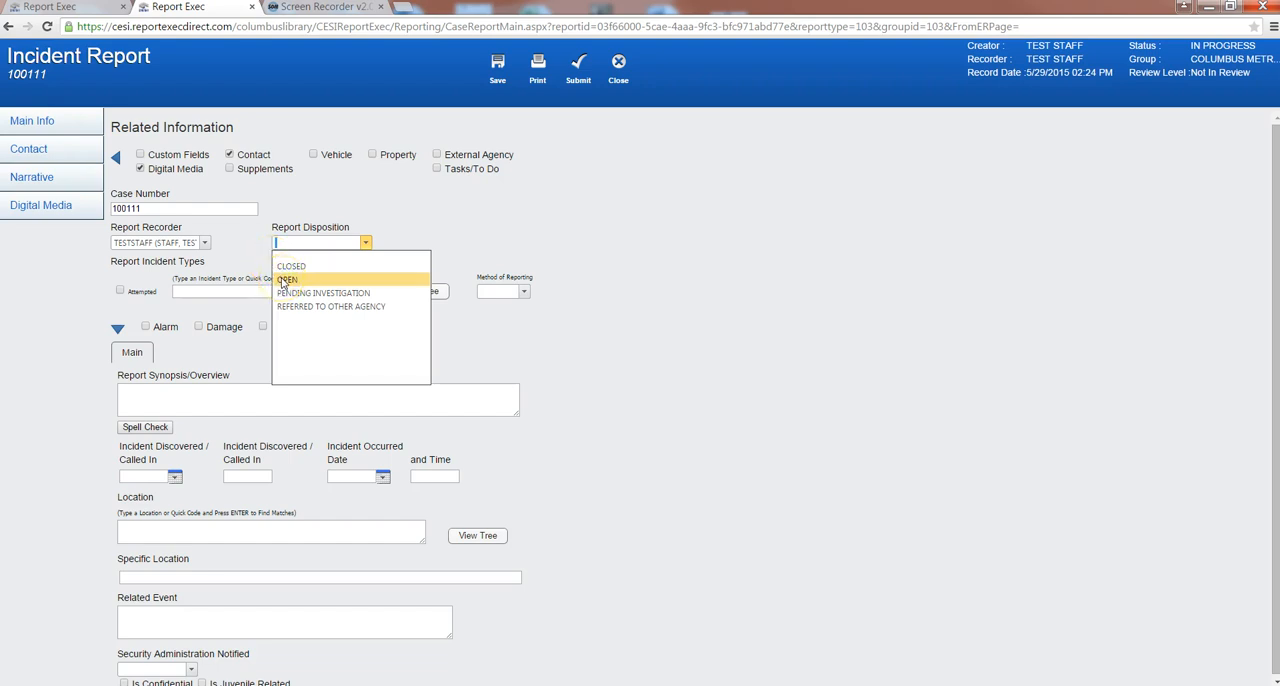
{"action": "left_click", "coordinate": [288, 281]}
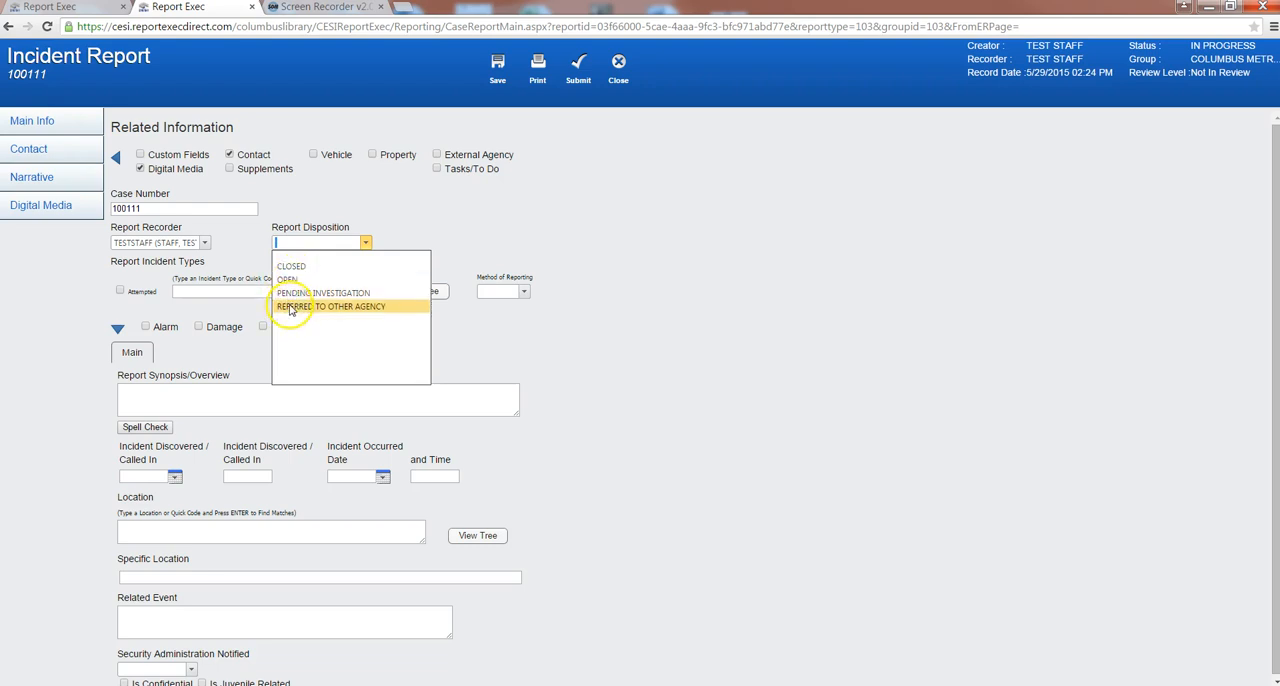
{"action": "left_click", "coordinate": [238, 258]}
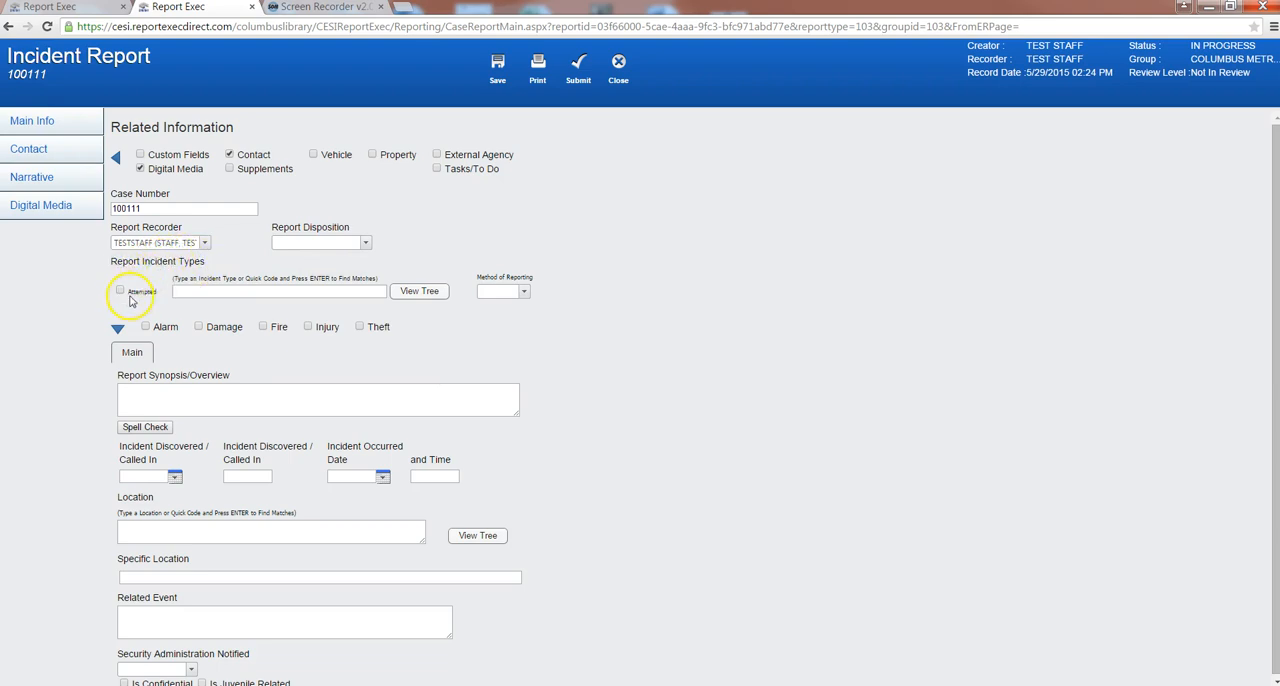
- Add the incident type "29. Assault / Physical Abuse / Fighting : On Customer" from the incident types tree
{"action": "left_click", "coordinate": [420, 293]}
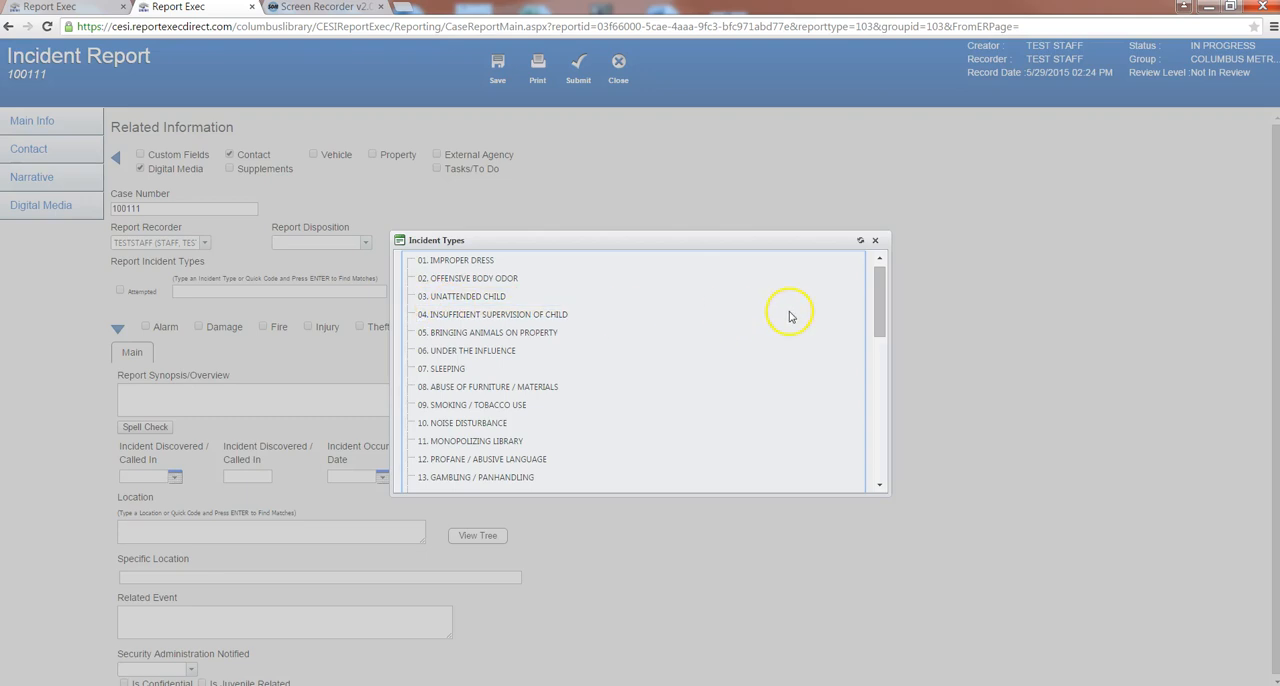
{"action": "left_click_drag", "start_coordinate": [879, 292], "coordinate": [871, 449]}
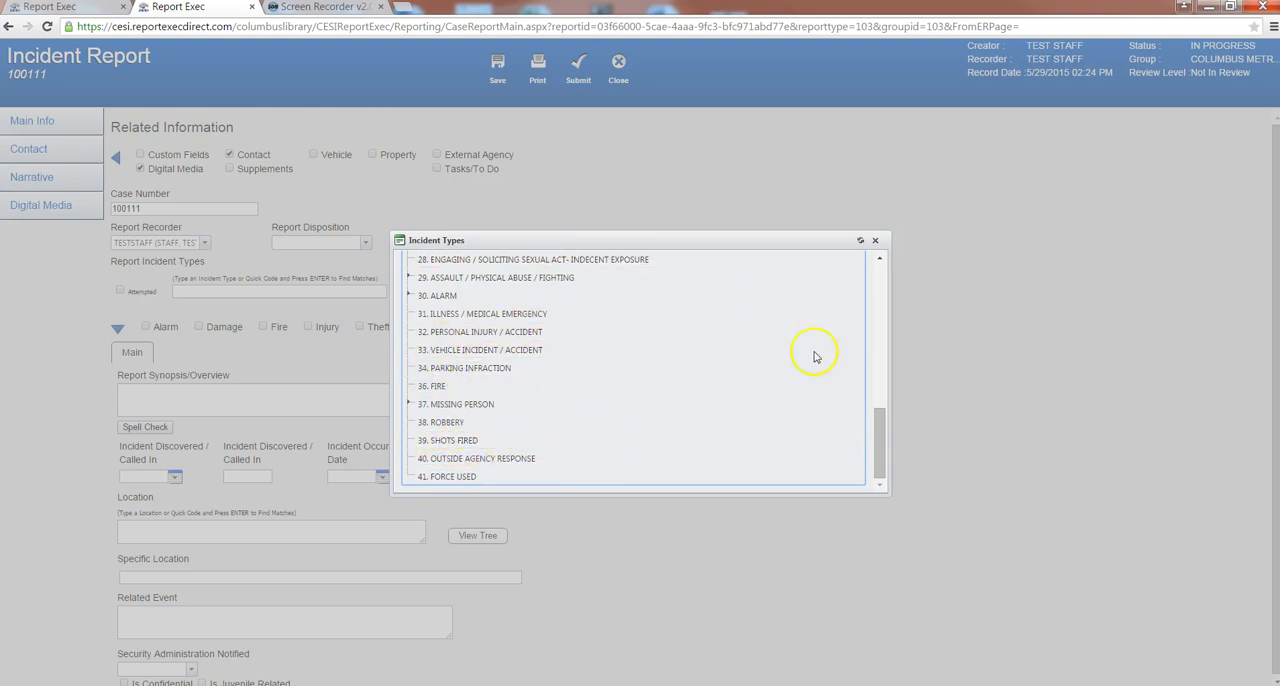
{"action": "left_click_drag", "start_coordinate": [880, 443], "coordinate": [880, 398]}
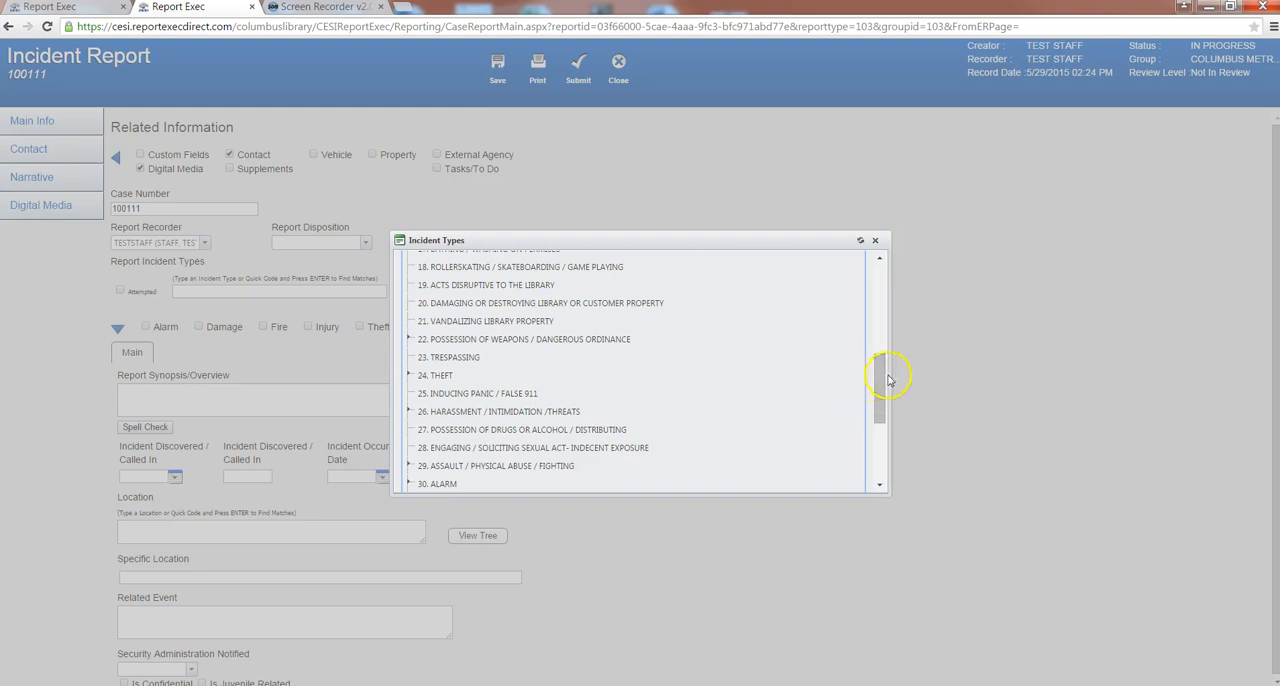
{"action": "left_click_drag", "start_coordinate": [876, 374], "coordinate": [876, 388]}
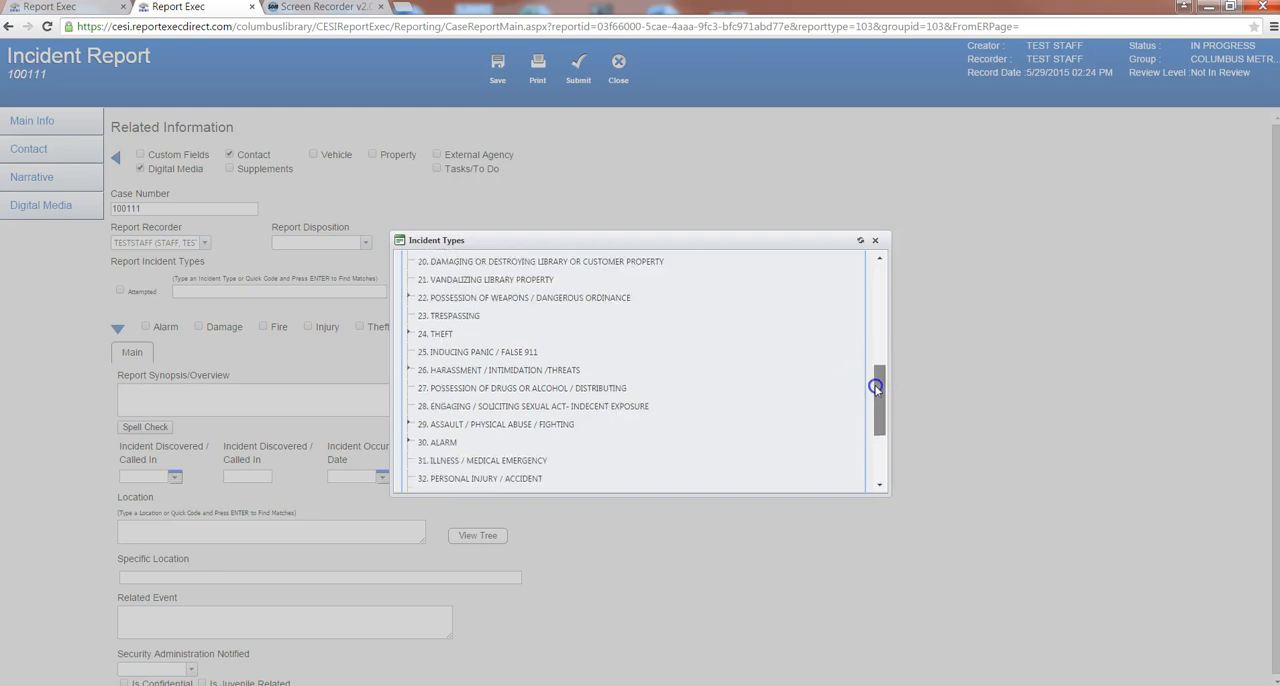
{"action": "left_click", "coordinate": [409, 425]}
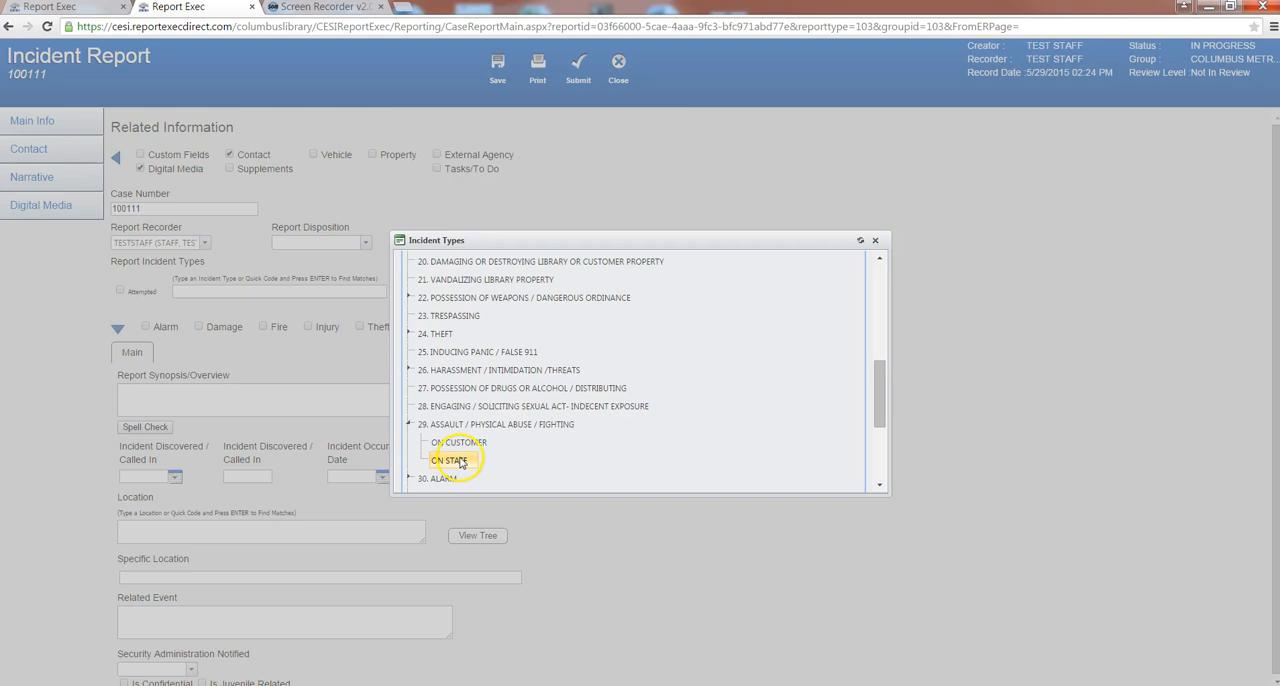
{"action": "double_click", "coordinate": [452, 443]}
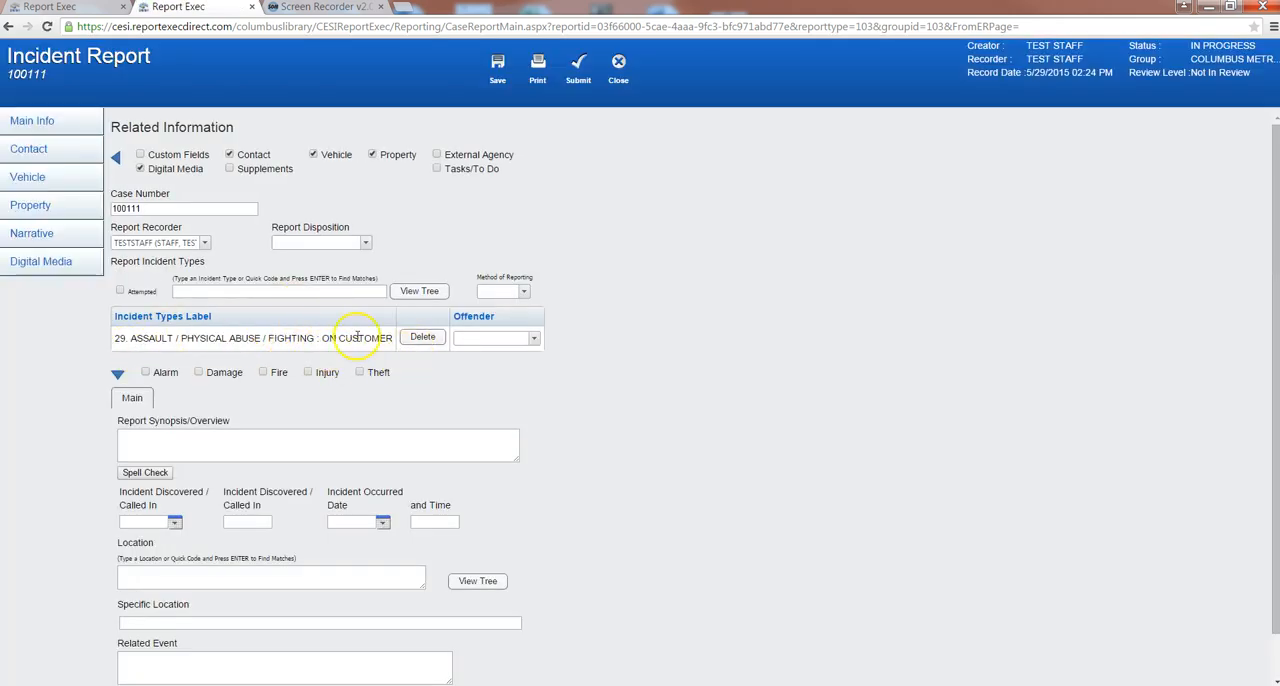
- Add "40. Outside Agency Response" from the tree as a second incident type
{"action": "left_click", "coordinate": [410, 292]}
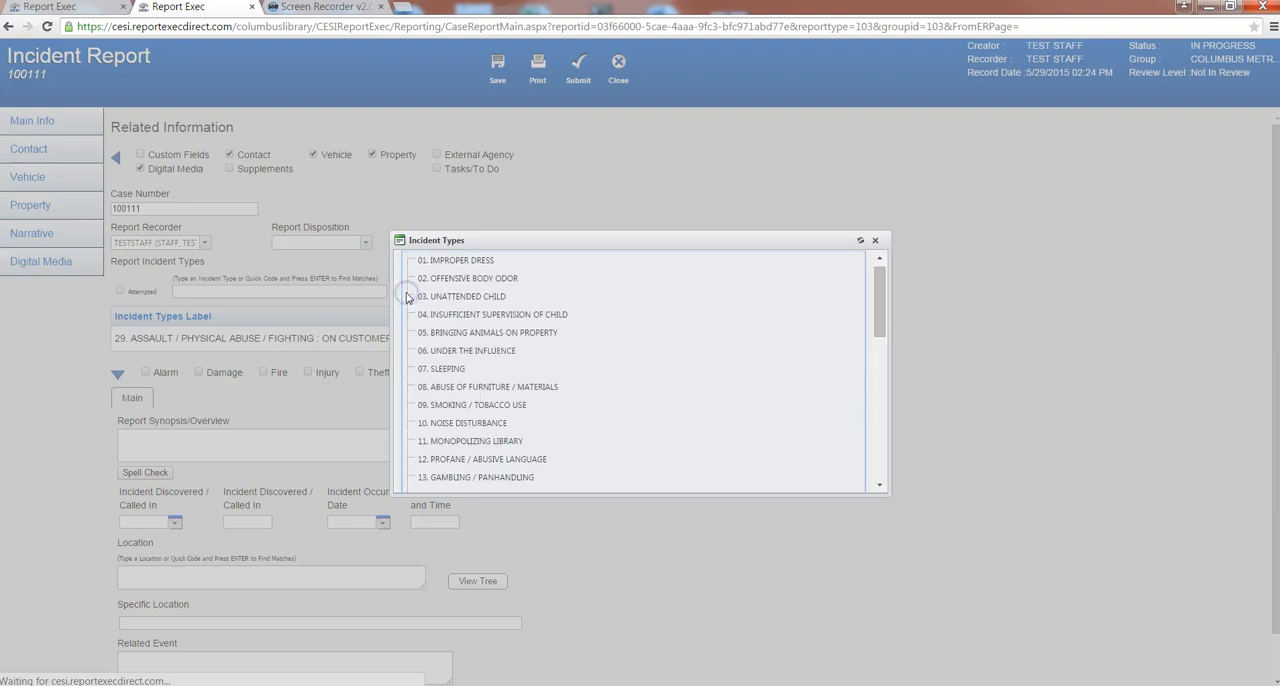
{"action": "left_click_drag", "start_coordinate": [871, 314], "coordinate": [865, 456]}
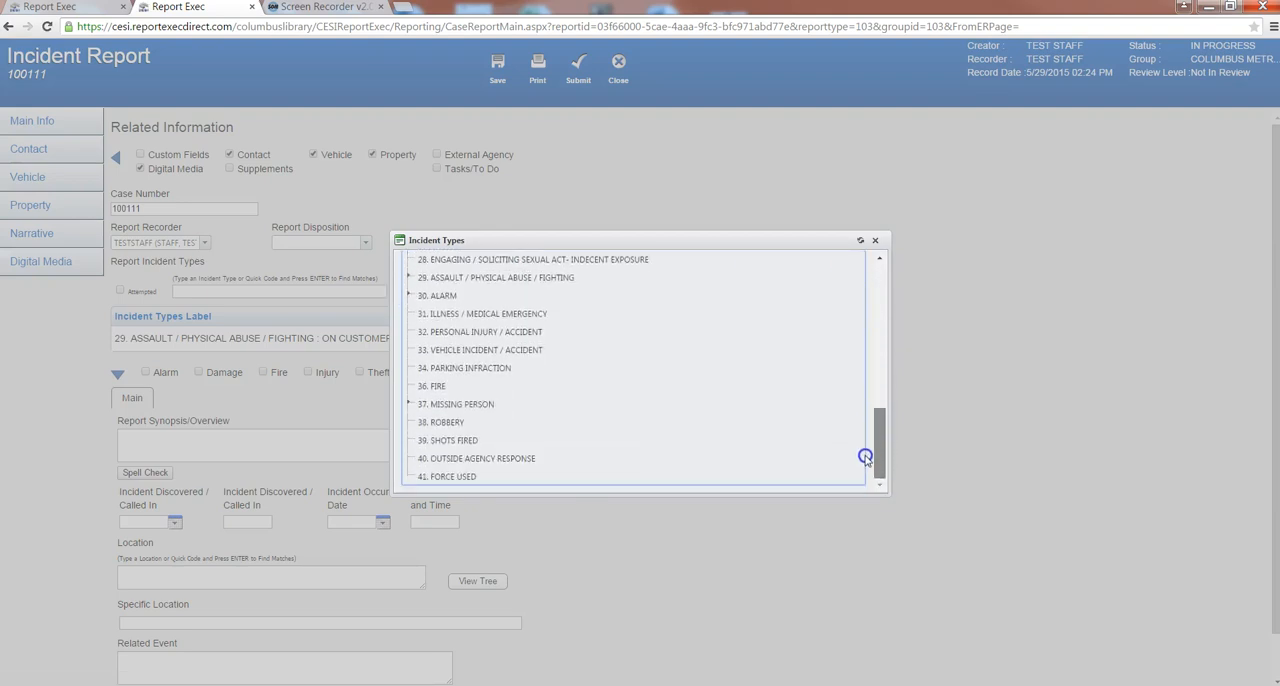
{"action": "left_click", "coordinate": [450, 462]}
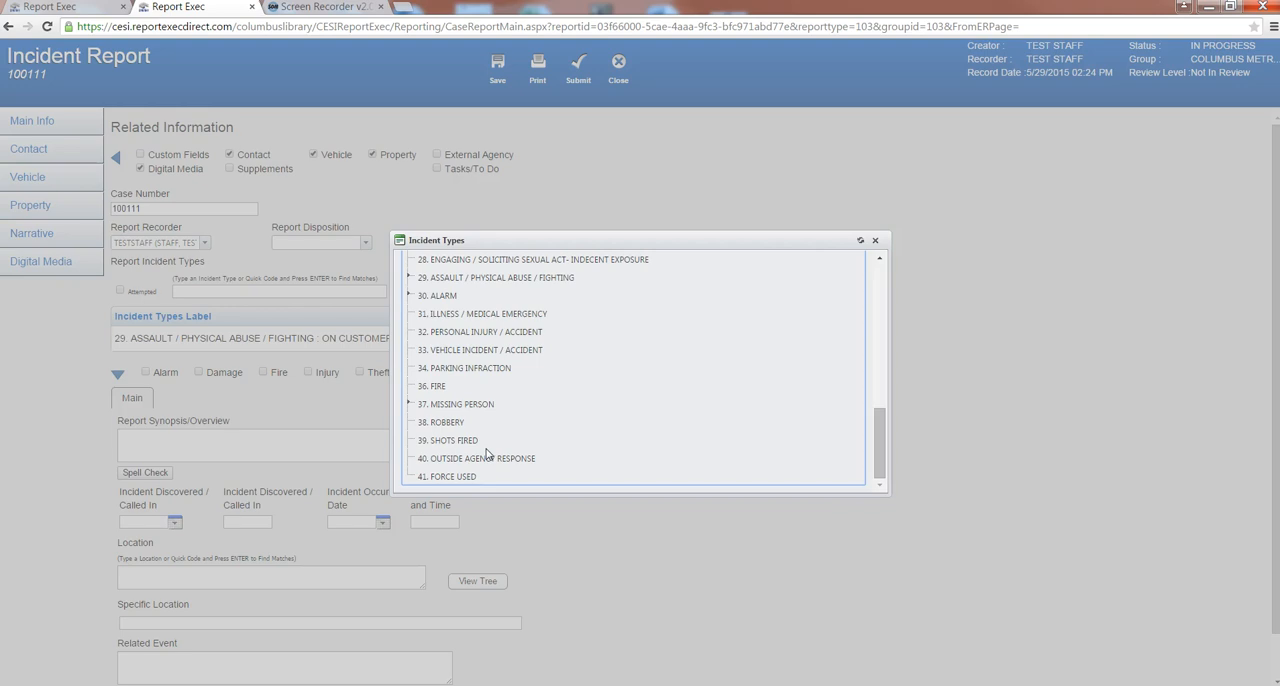
{"action": "left_click", "coordinate": [514, 462]}
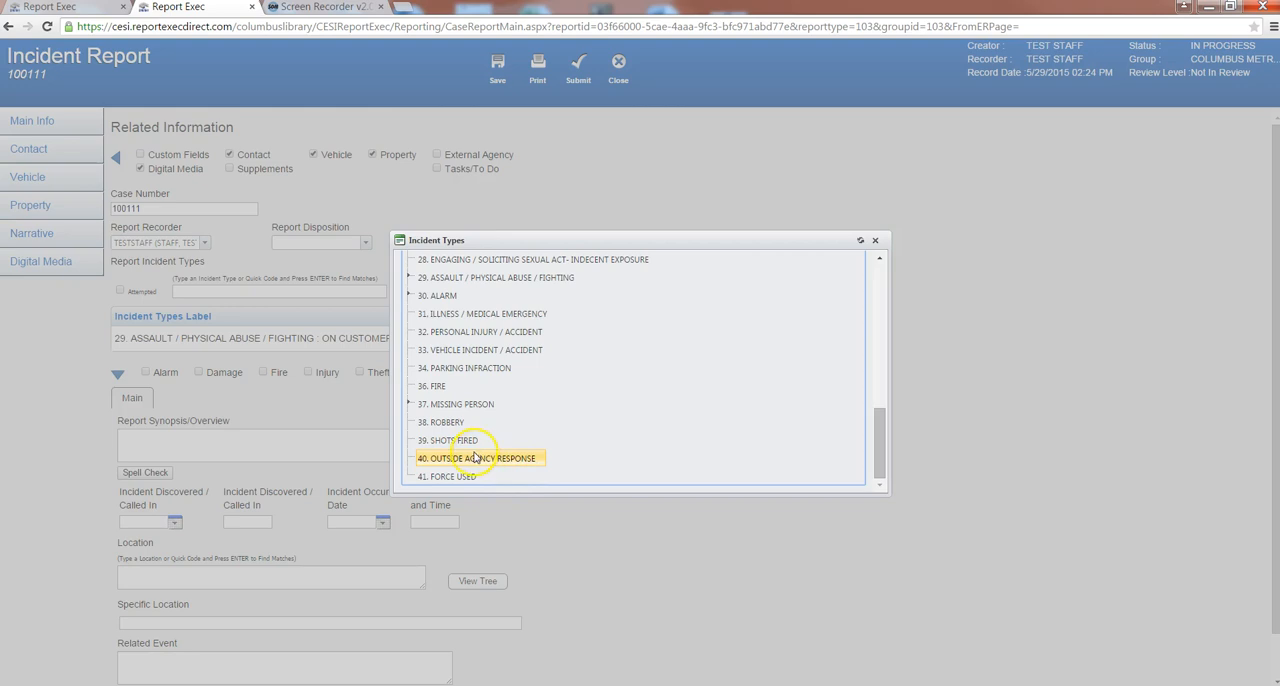
{"action": "double_click", "coordinate": [469, 460]}
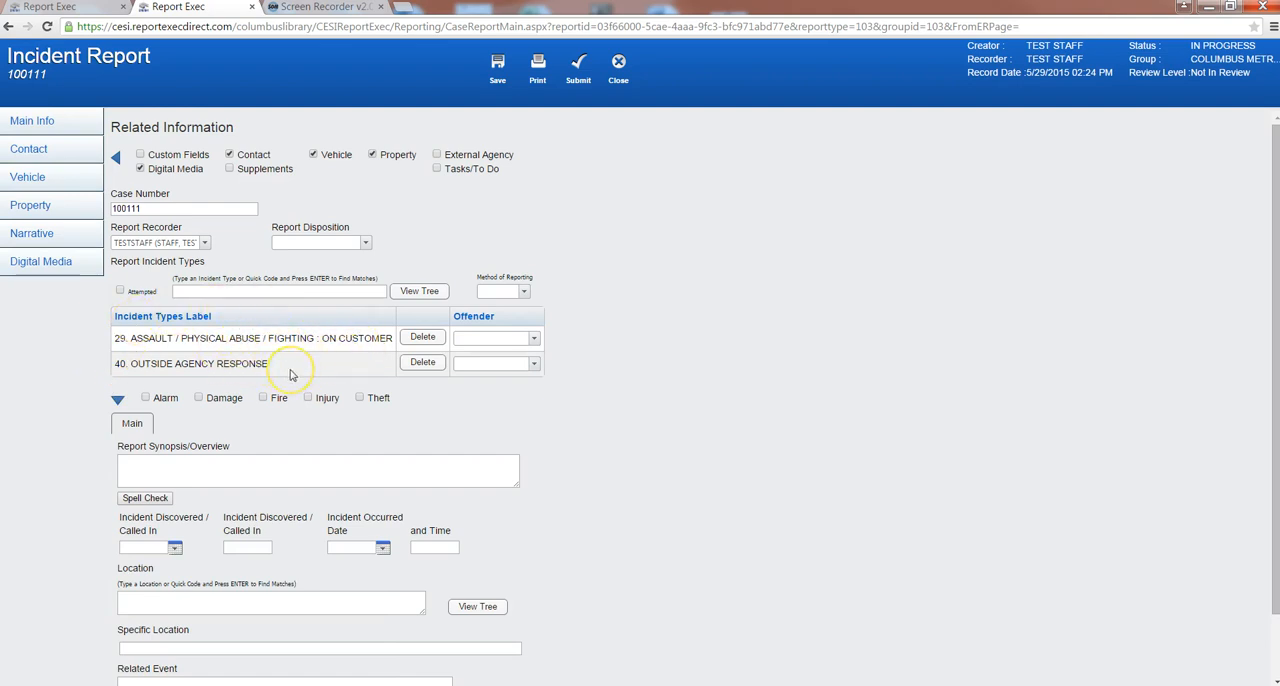
{"action": "left_click", "coordinate": [425, 291]}
{"action": "left_click_drag", "start_coordinate": [885, 306], "coordinate": [880, 486]}
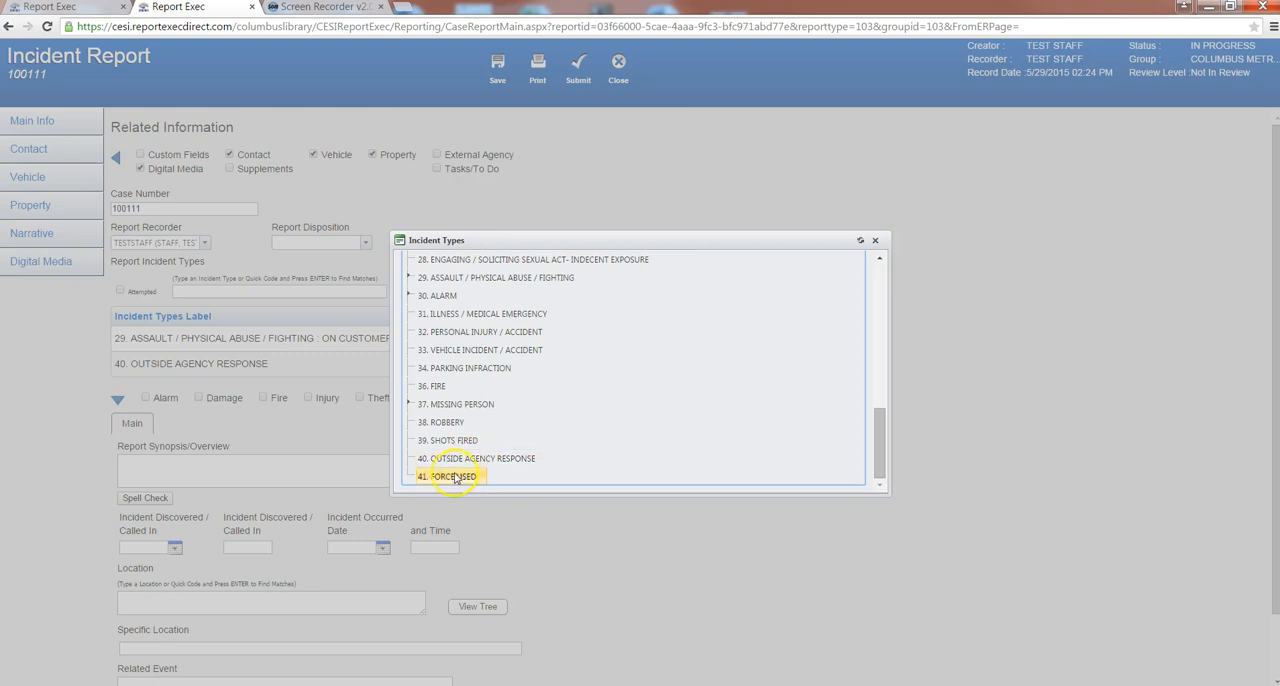
{"action": "left_click", "coordinate": [875, 240]}
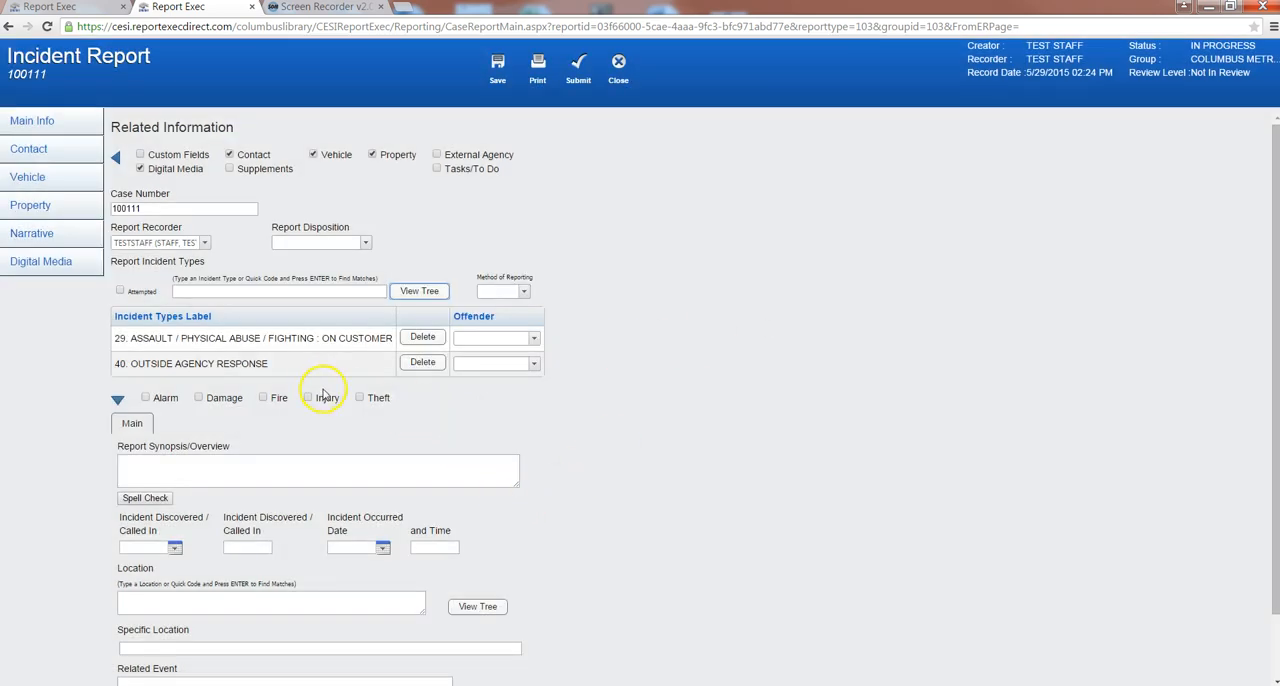
- Enable the Injury section, review its injured person and injury scene fields, and remove the section again
{"action": "scroll", "coordinate": [328, 393], "scroll_direction": "down", "scroll_amount": 1}
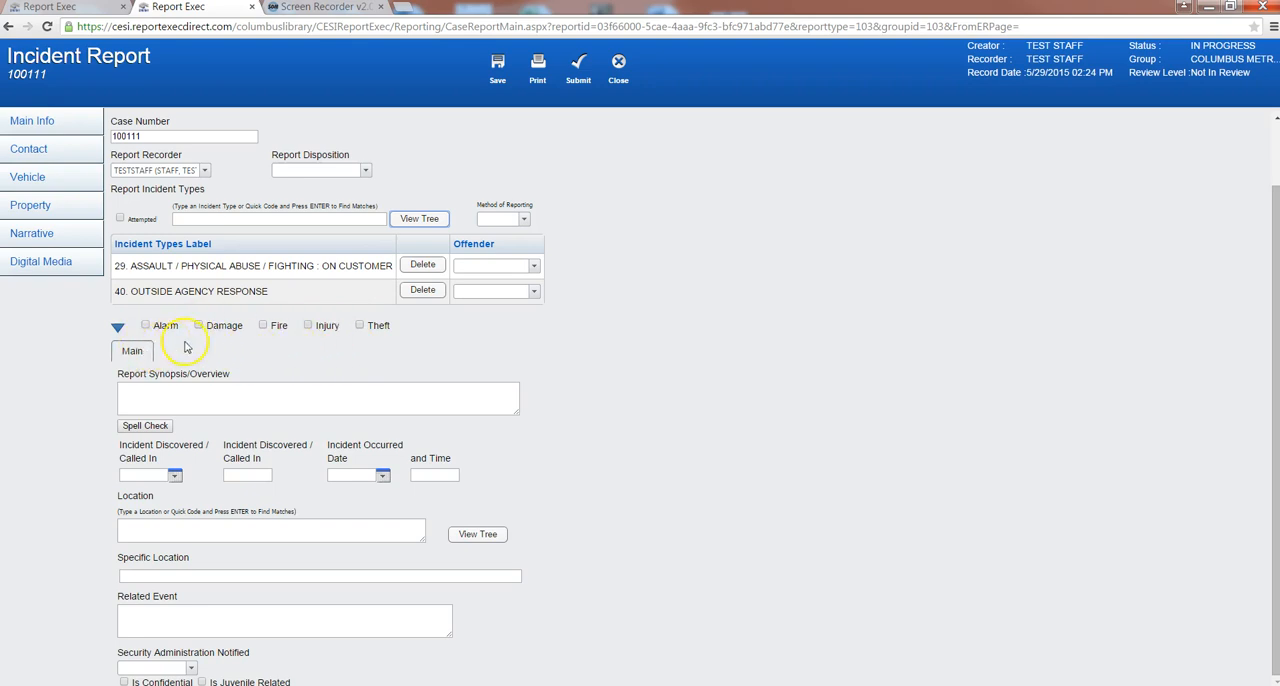
{"action": "left_click", "coordinate": [308, 325]}
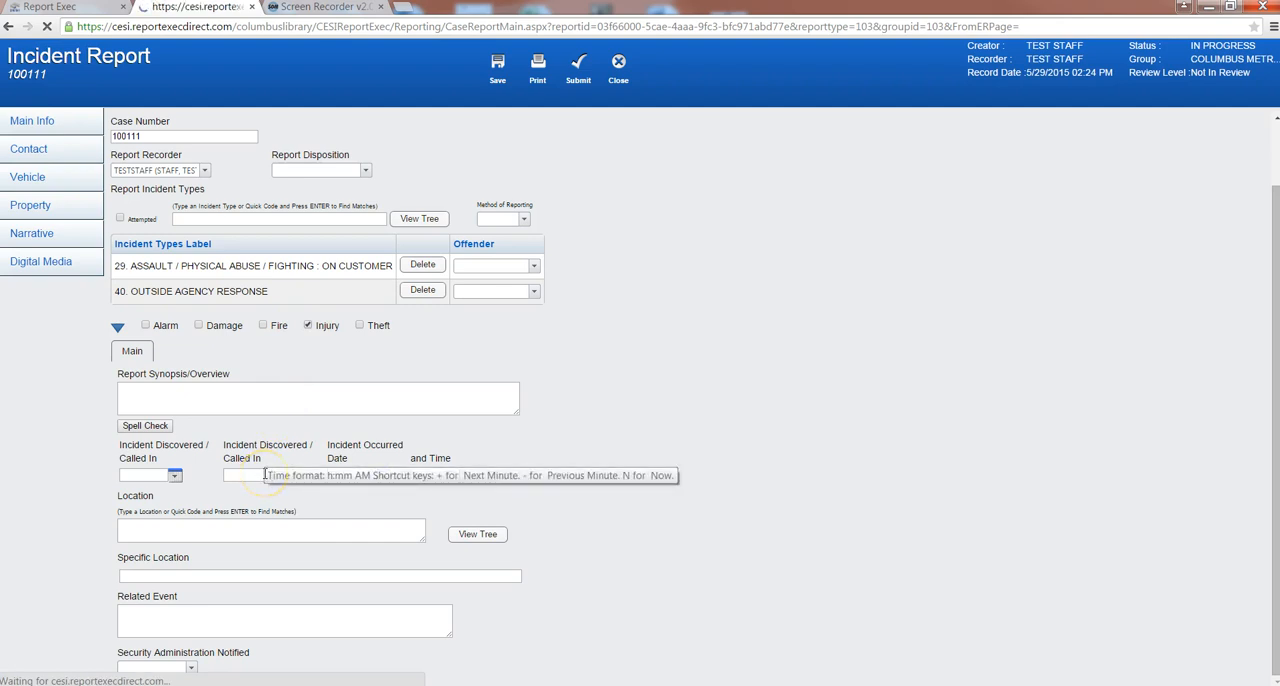
{"action": "left_click", "coordinate": [167, 422]}
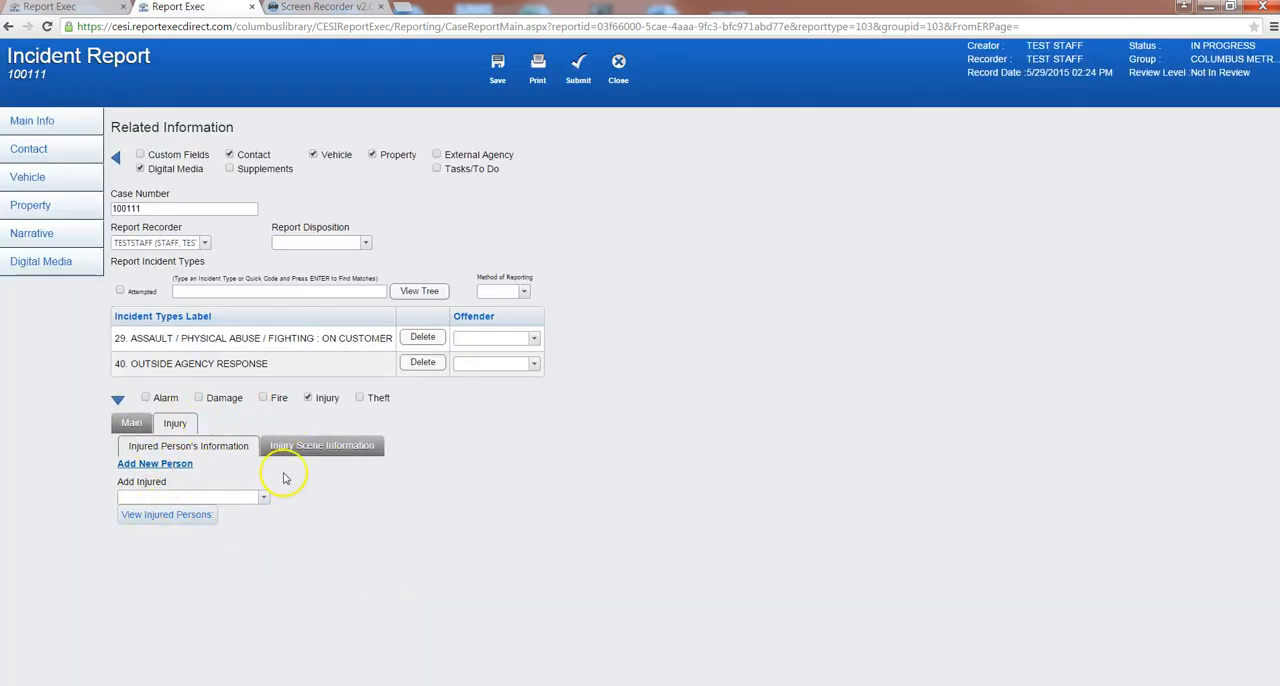
{"action": "left_click", "coordinate": [270, 445]}
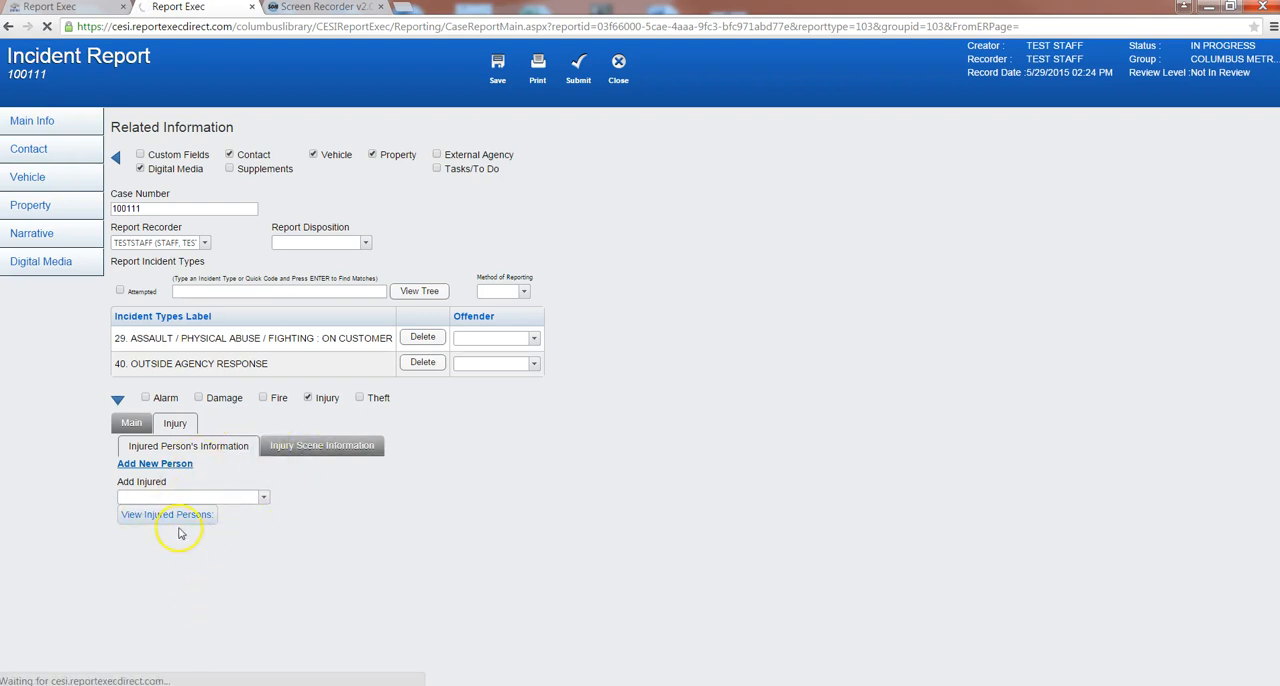
{"action": "scroll", "coordinate": [245, 503], "scroll_direction": "down", "scroll_amount": 2}
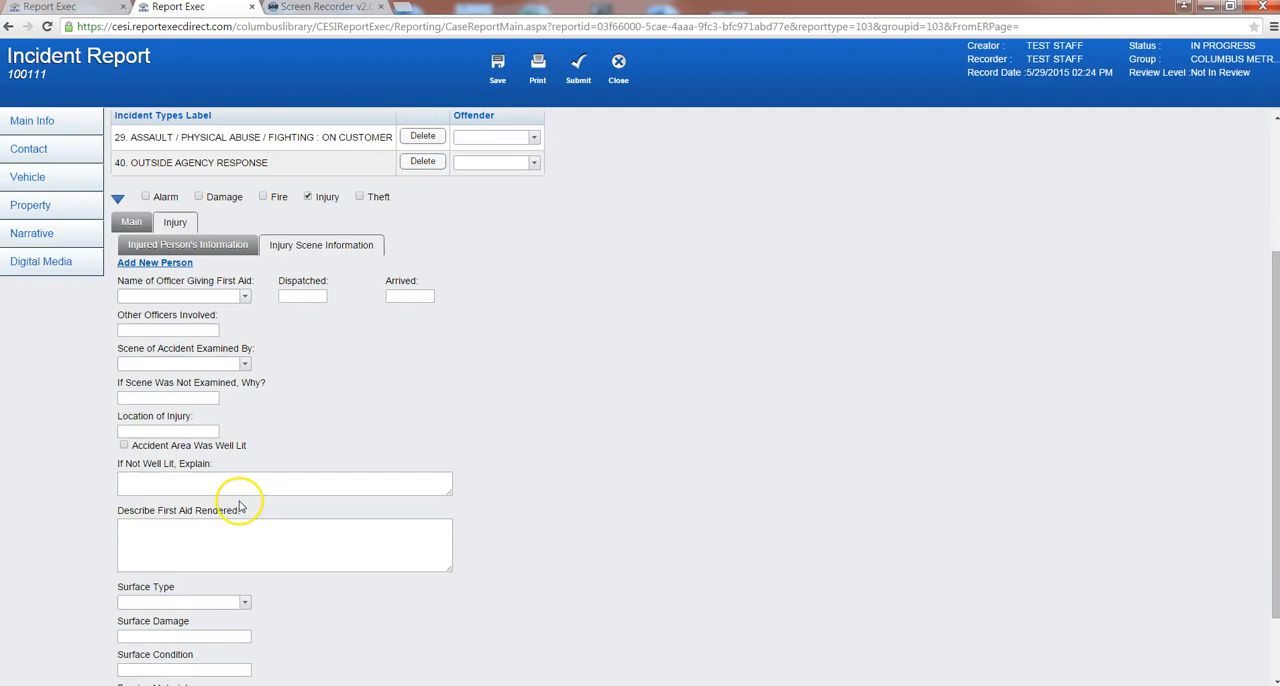
{"action": "scroll", "coordinate": [245, 508], "scroll_direction": "down", "scroll_amount": 1}
{"action": "scroll", "coordinate": [251, 509], "scroll_direction": "up", "scroll_amount": 3}
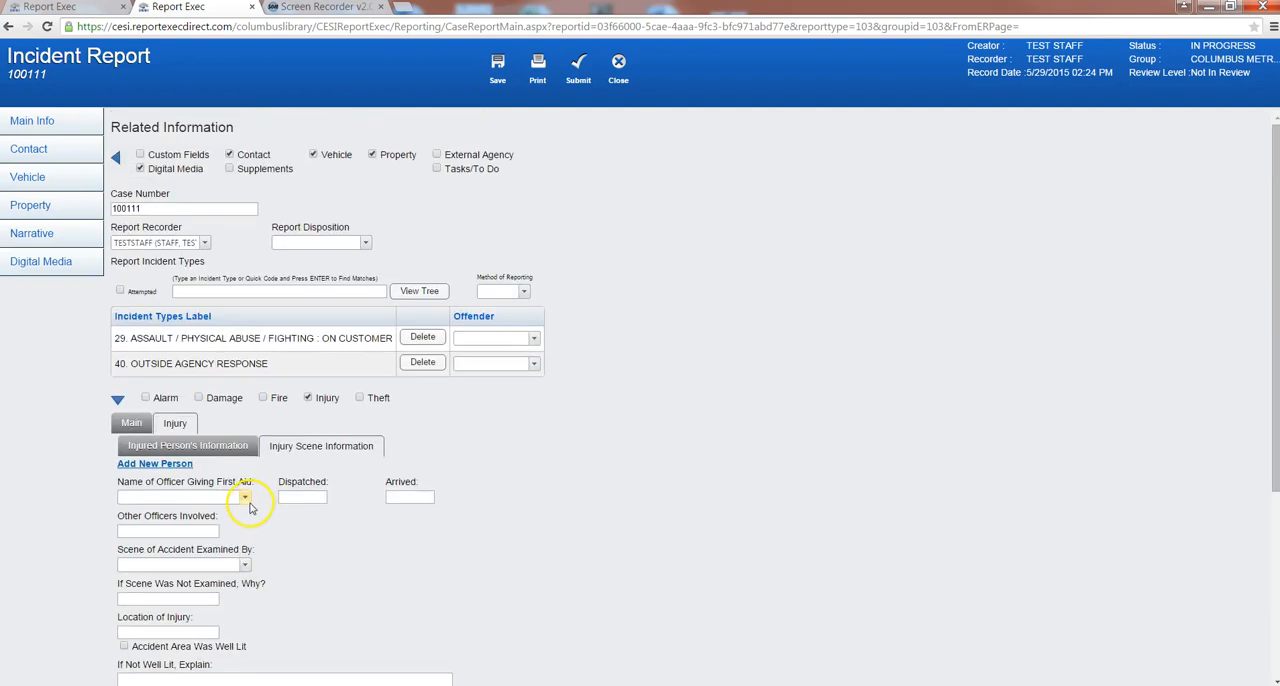
{"action": "left_click", "coordinate": [308, 398]}
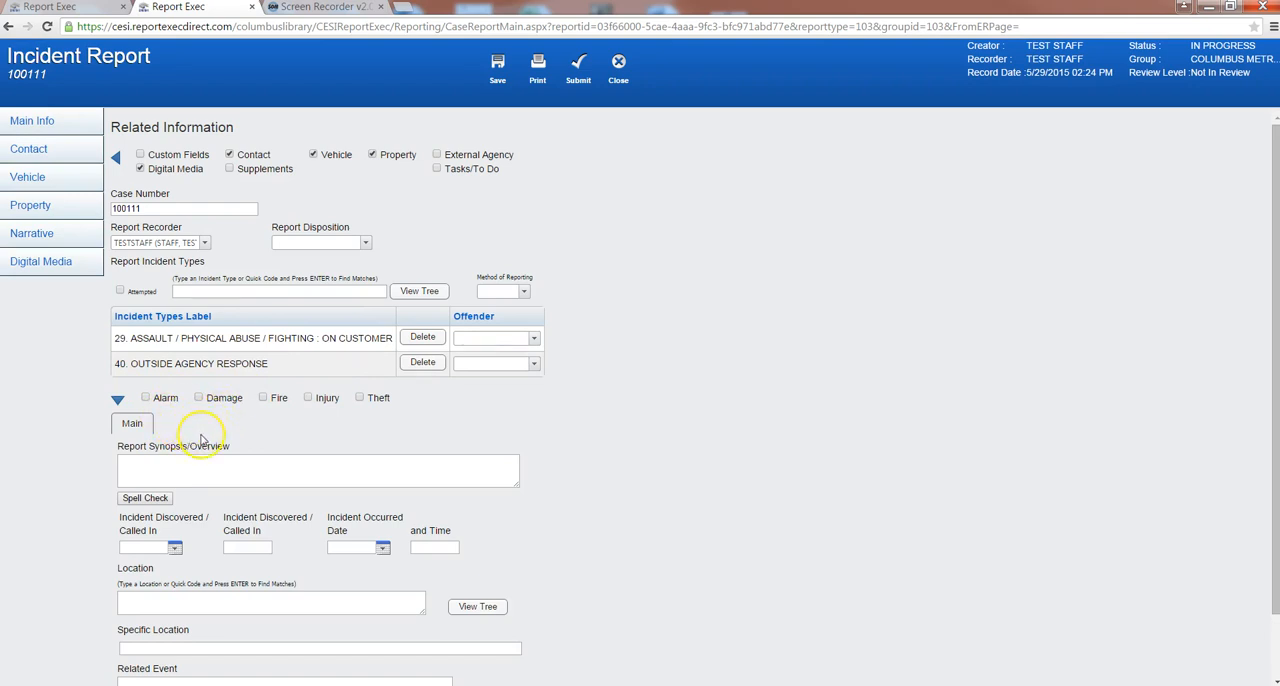
- Enter the report synopsis "Customer assaulted another cusstomer"
{"action": "left_click", "coordinate": [178, 465]}
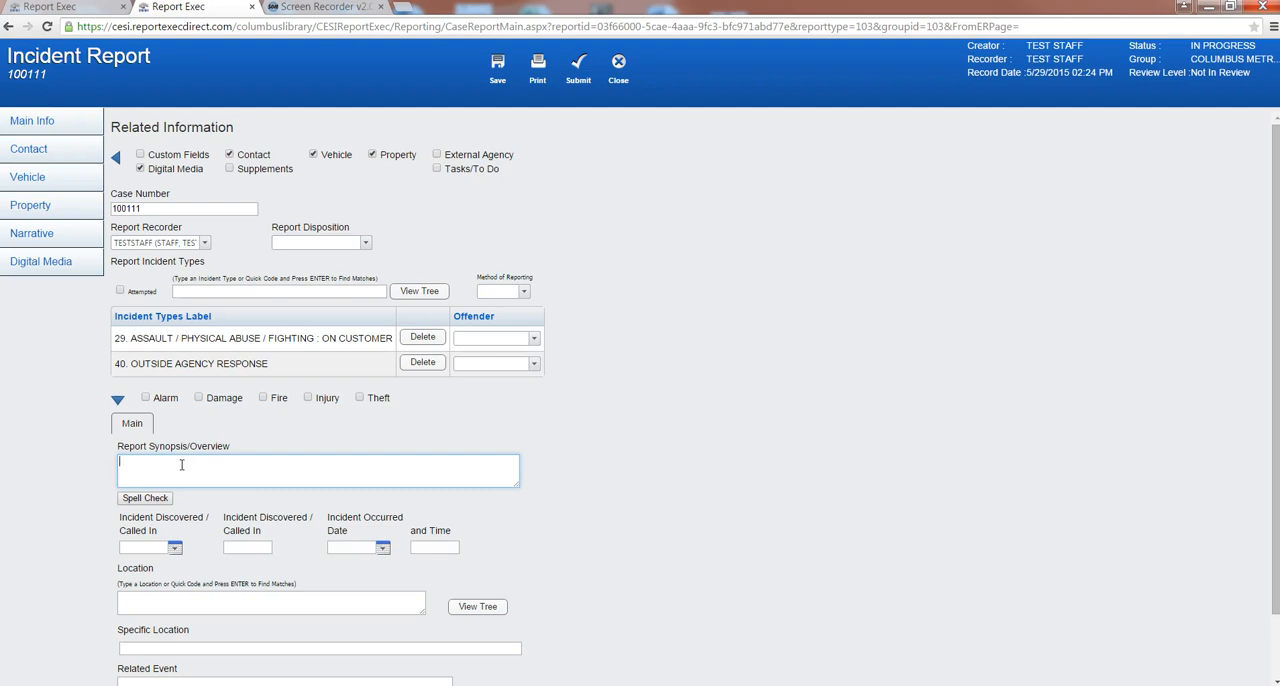
{"action": "left_click", "coordinate": [34, 241]}
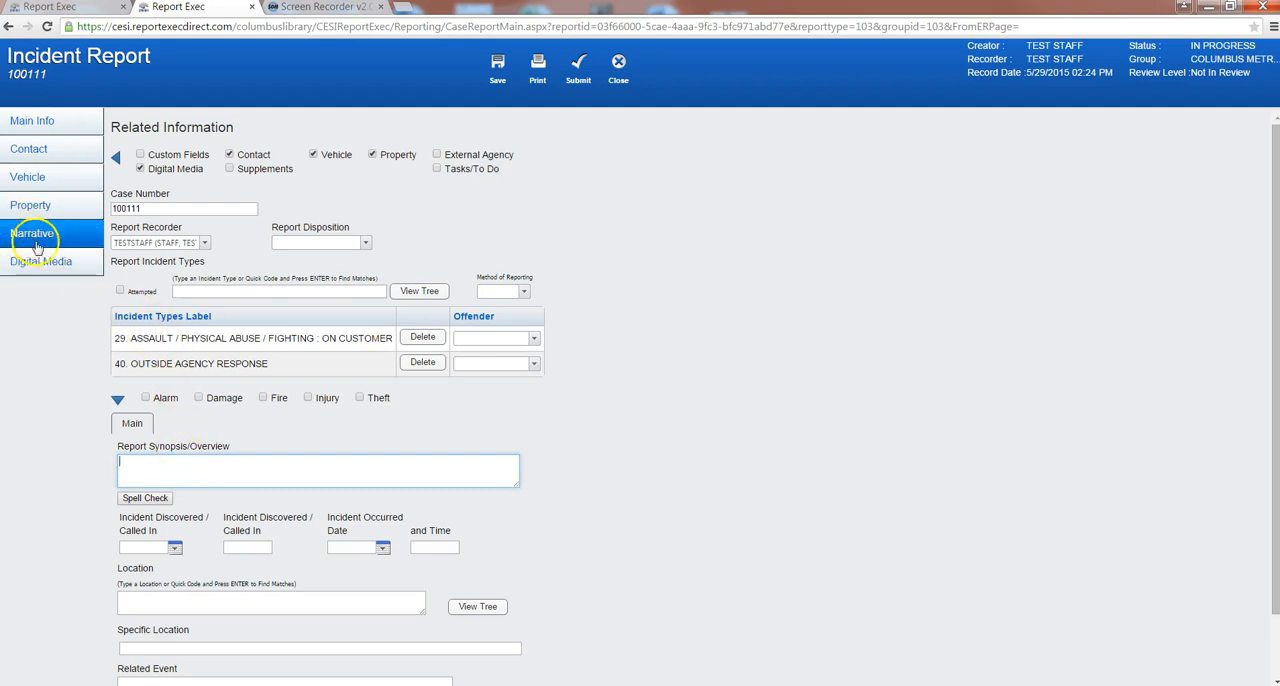
{"action": "left_click", "coordinate": [193, 465]}
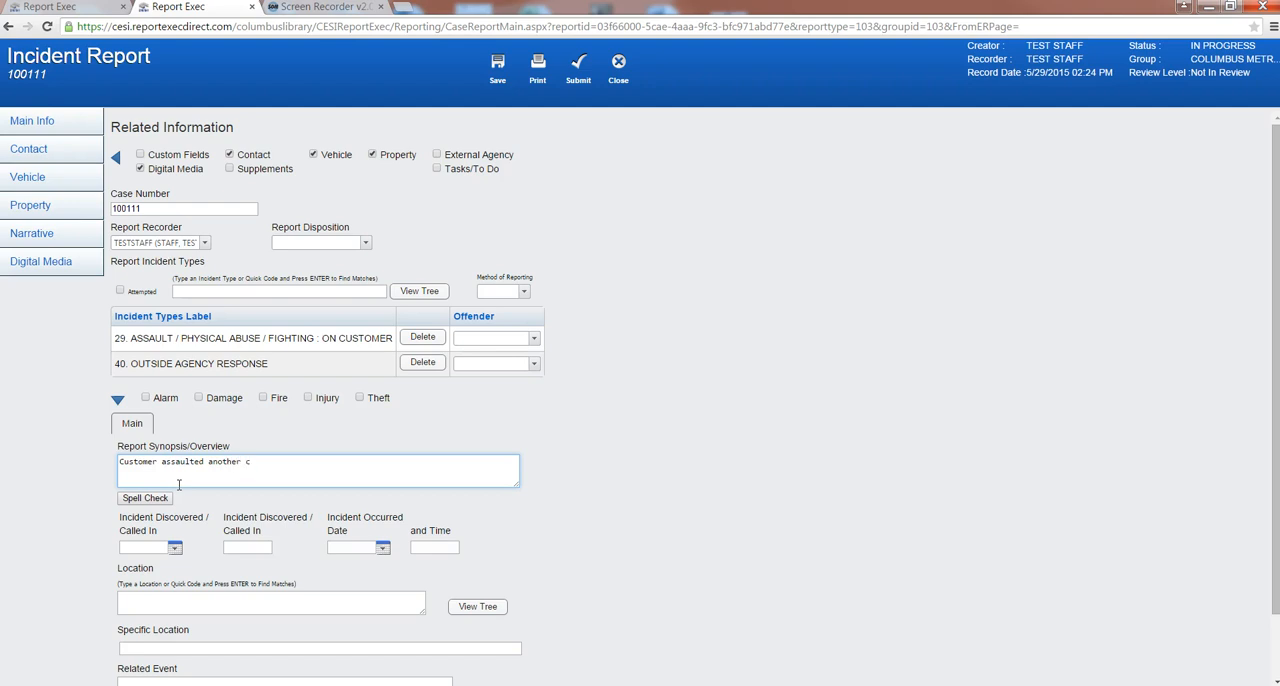
{"action": "left_click", "coordinate": [202, 512]}
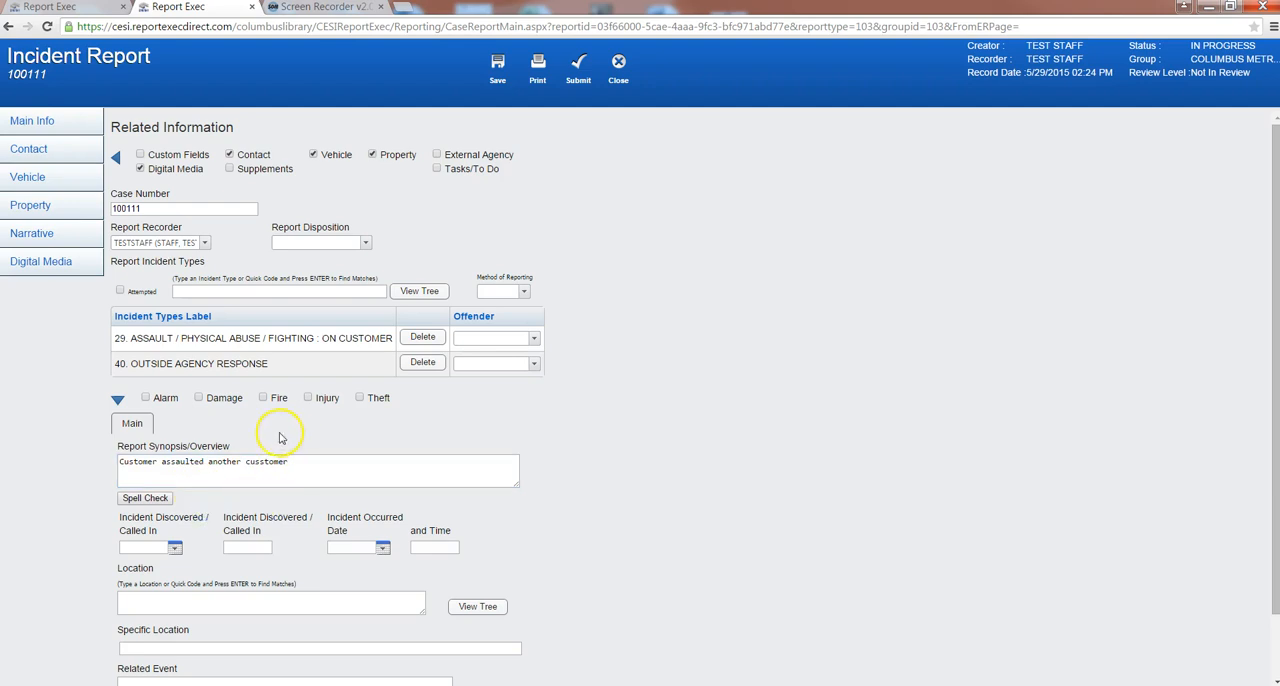
- Spell-check the report synopsis, replace "cusstomer" with "customer", and end the sentence with a period
{"action": "left_click", "coordinate": [143, 498]}
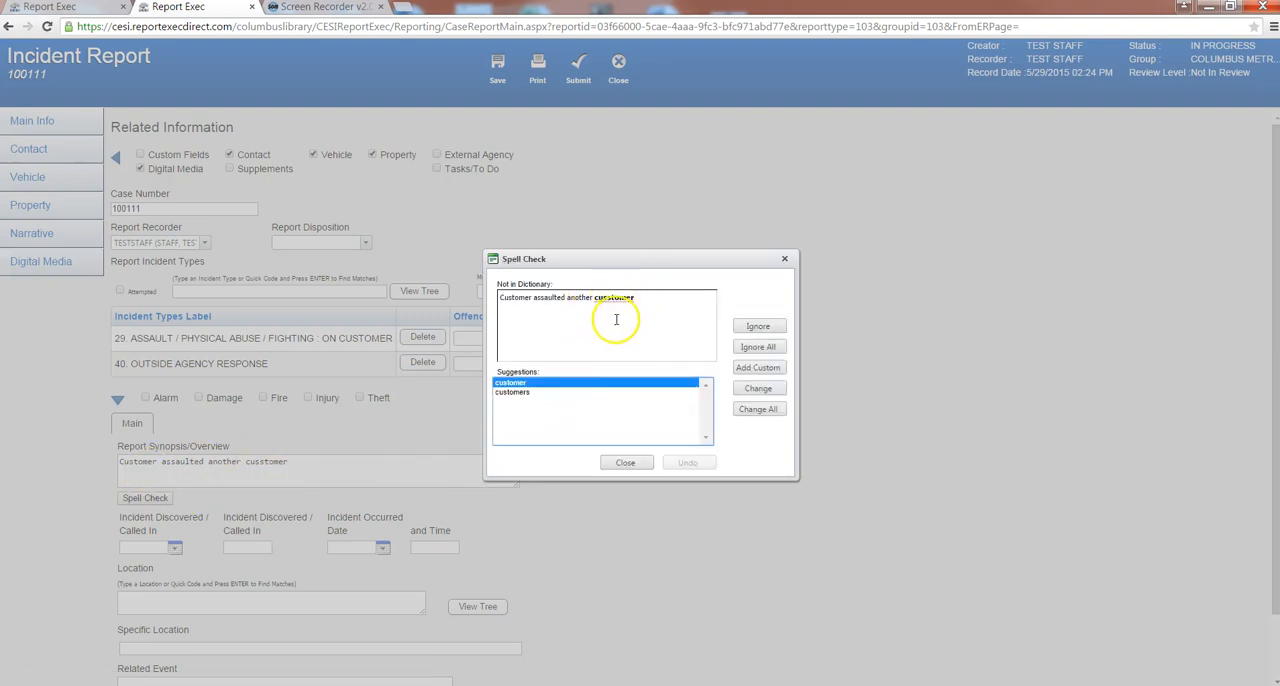
{"action": "left_click", "coordinate": [750, 390]}
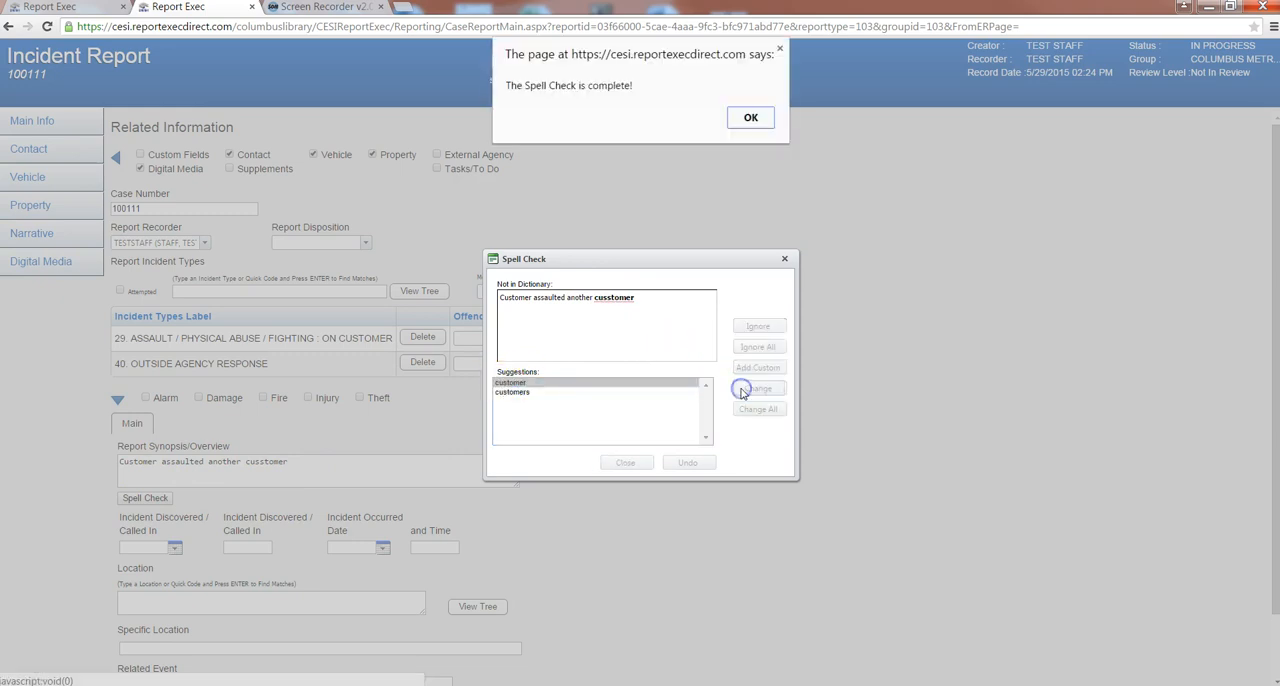
{"action": "left_click", "coordinate": [750, 118]}
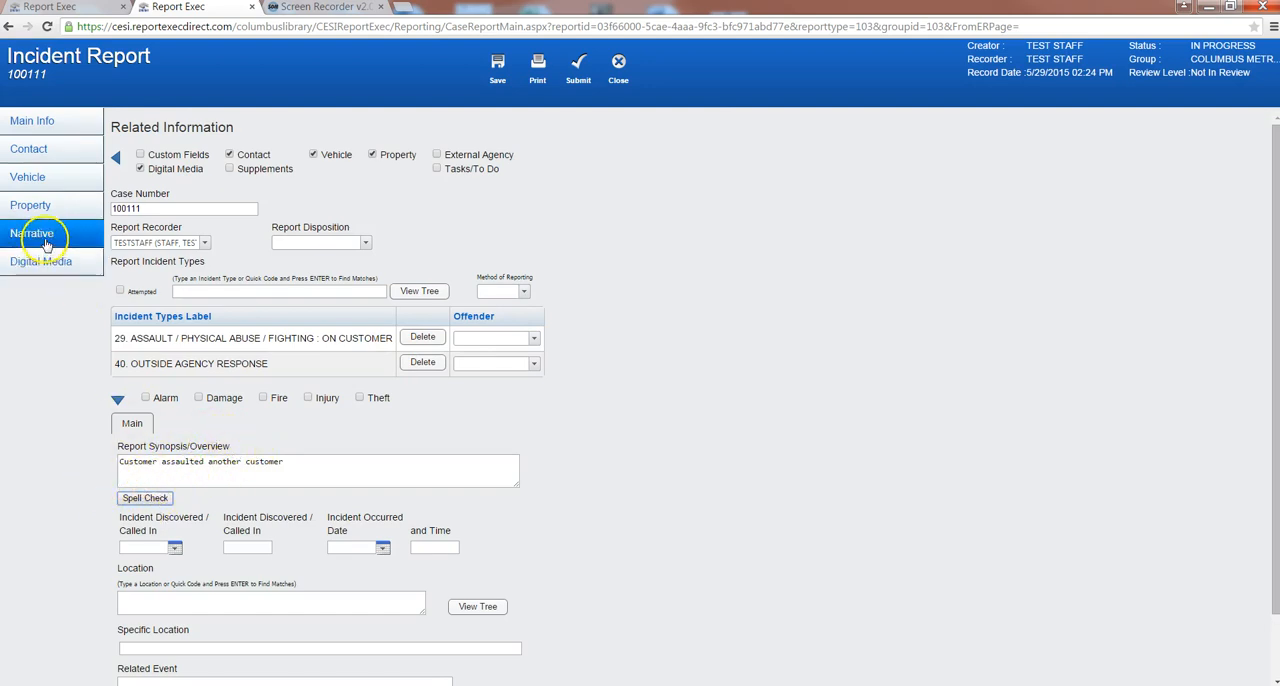
{"action": "left_click", "coordinate": [287, 462]}
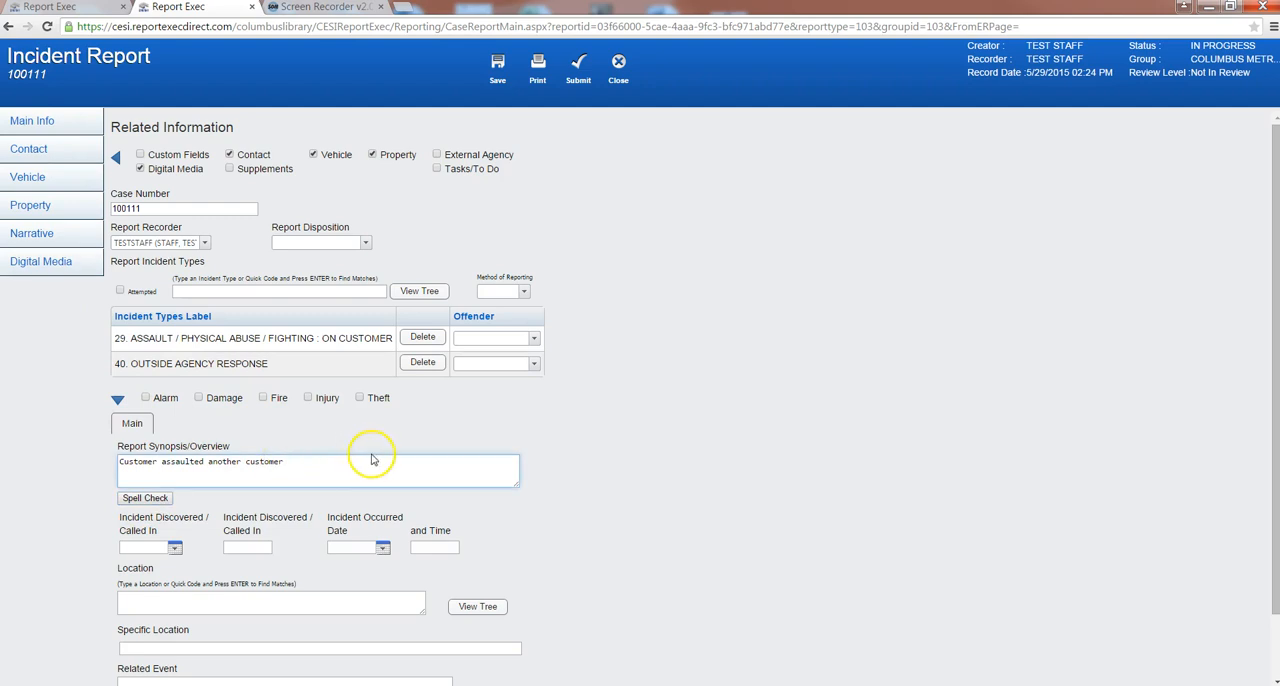
{"action": "type", "text": "."}
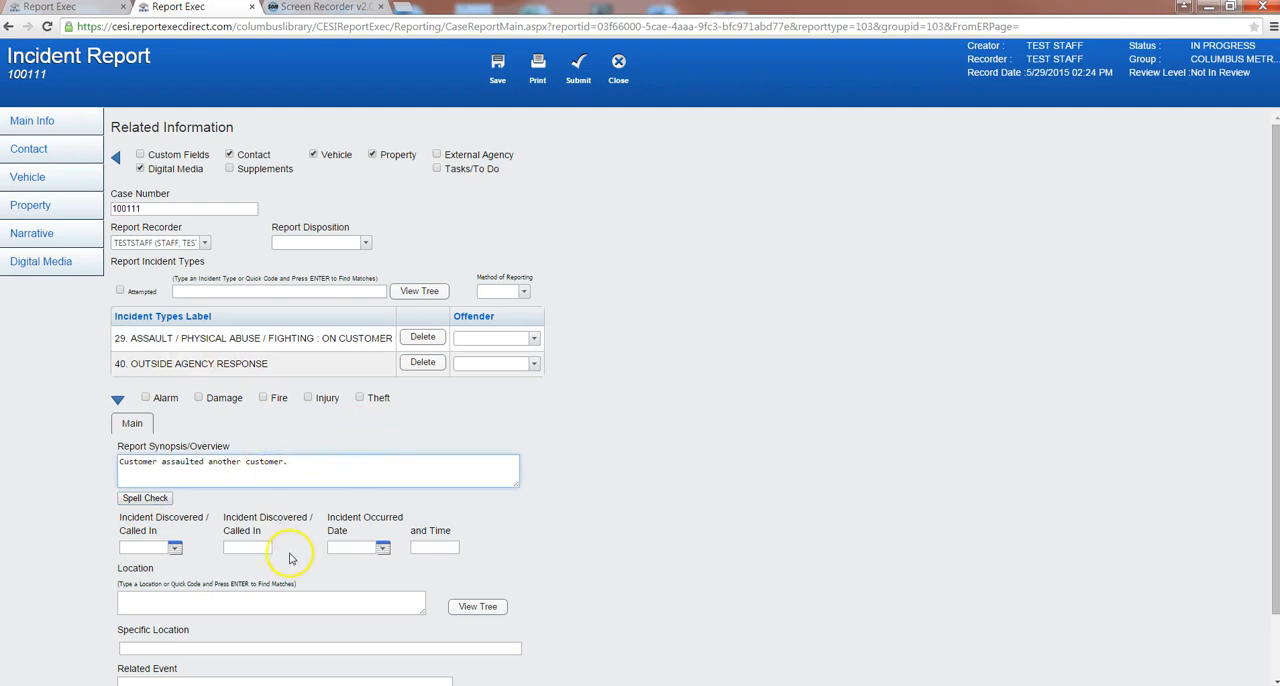
{"action": "left_click", "coordinate": [276, 503]}
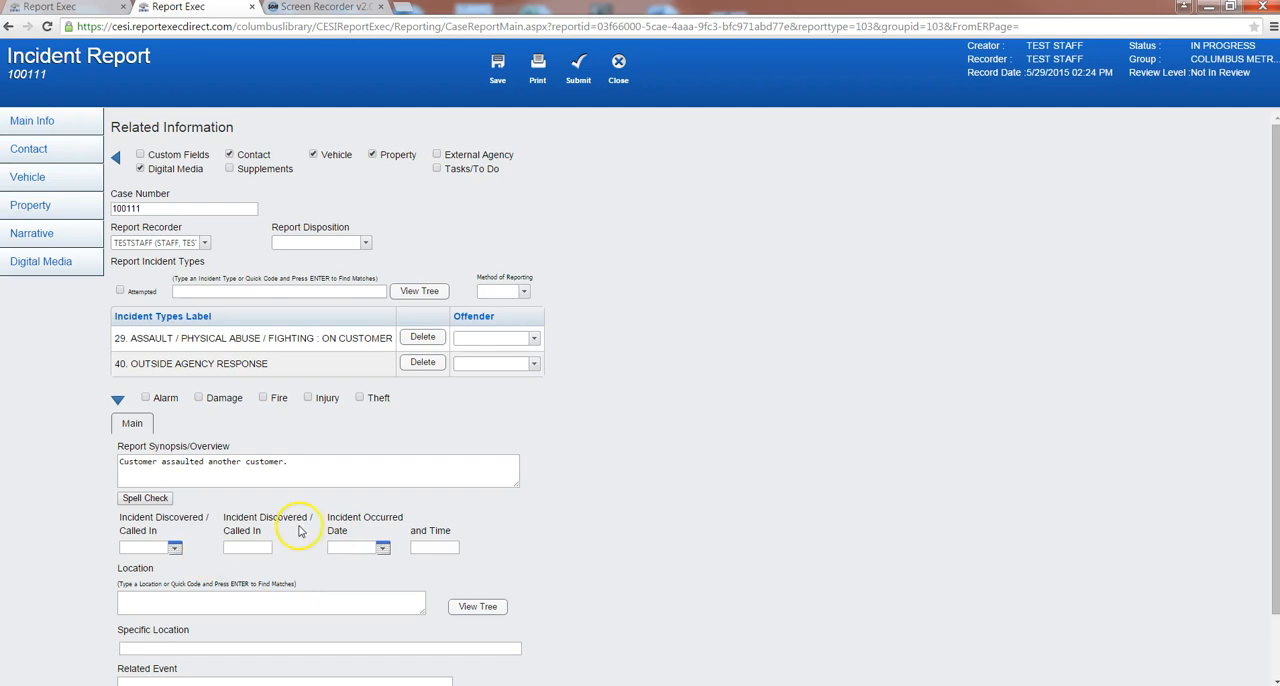
- Set the Incident Discovered / Called In date to 5/29/2015 and its time to 2:30 PM
{"action": "left_click", "coordinate": [175, 548]}
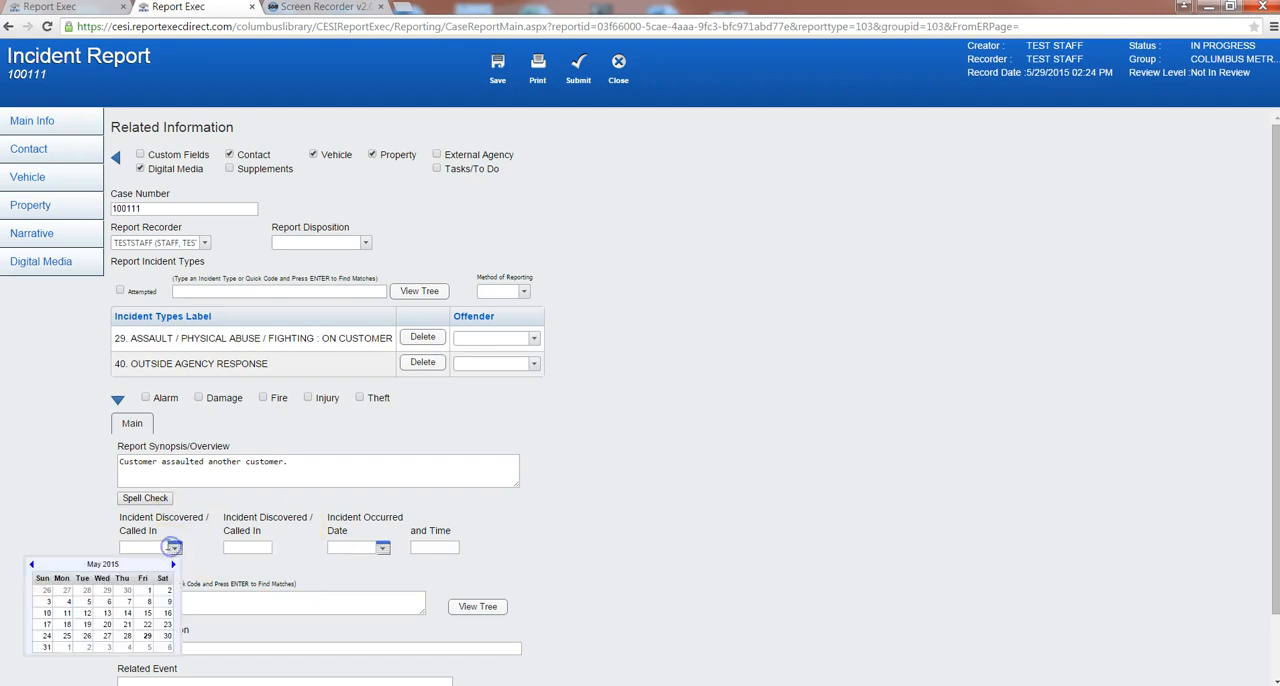
{"action": "left_click", "coordinate": [145, 636]}
{"action": "left_click", "coordinate": [247, 547]}
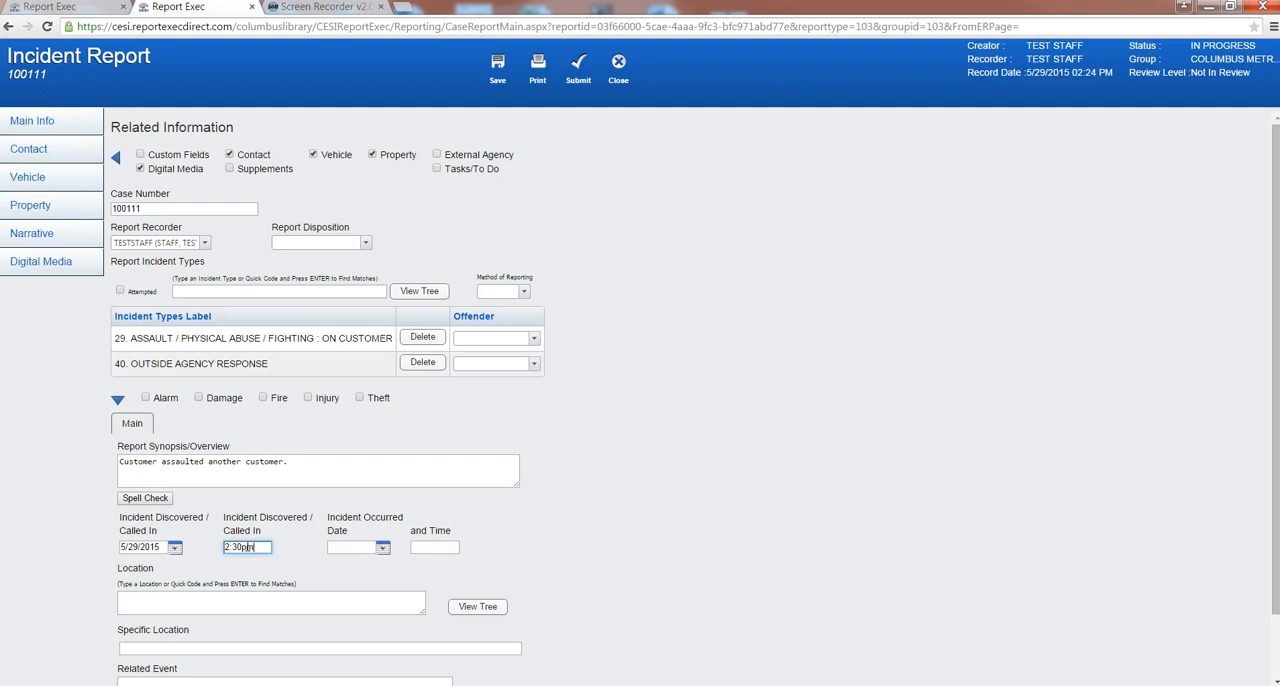
{"action": "left_click", "coordinate": [266, 572]}
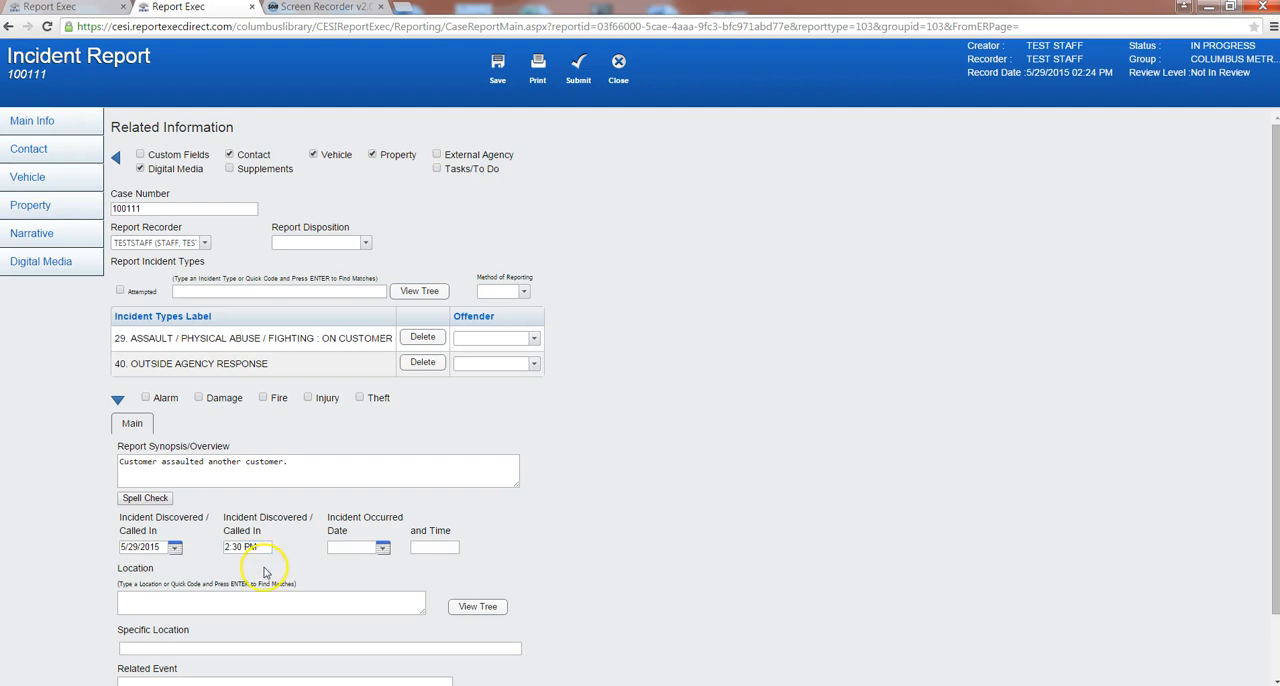
- Set the Incident Occurred date to 5/29/2015 and its time to 2:30 PM
{"action": "left_click", "coordinate": [334, 547]}
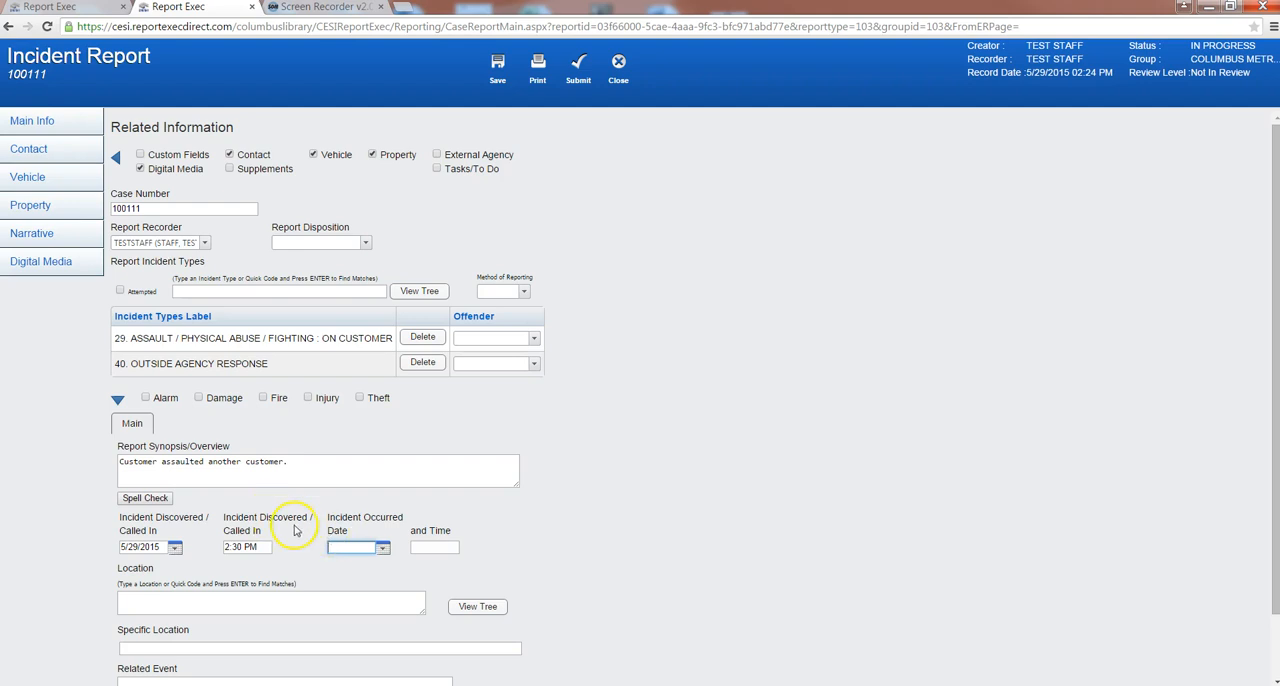
{"action": "key", "text": "Return"}
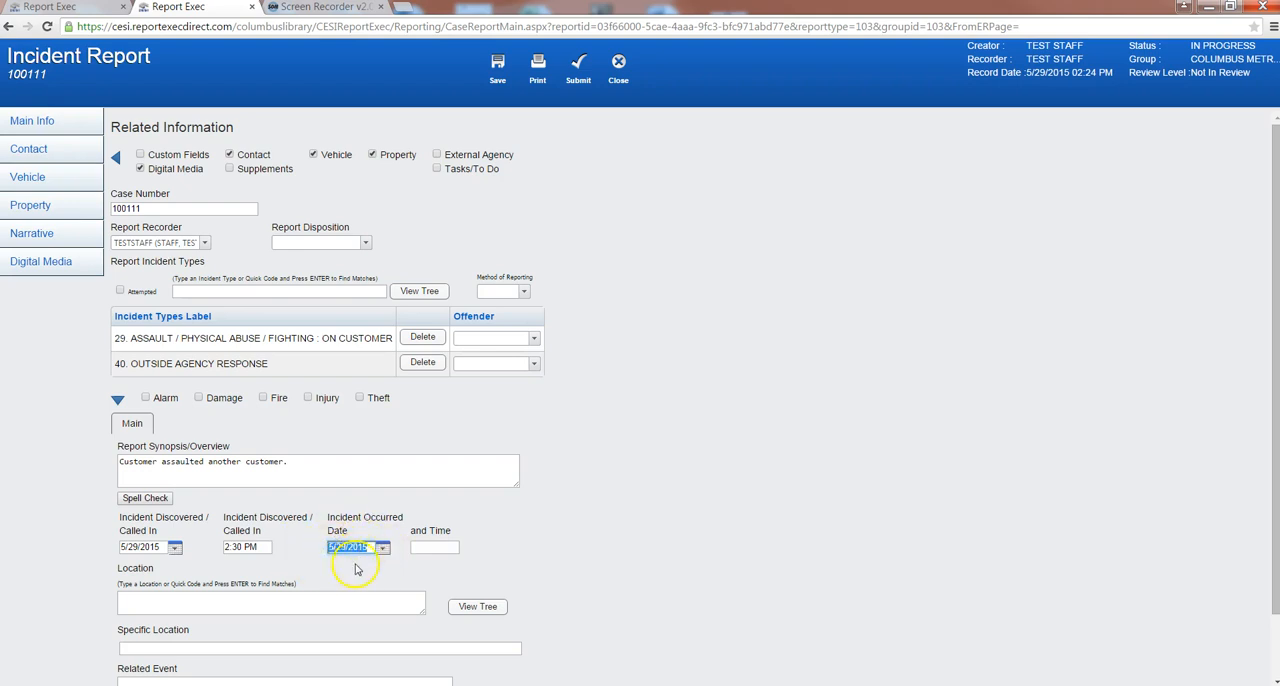
{"action": "left_click", "coordinate": [416, 549]}
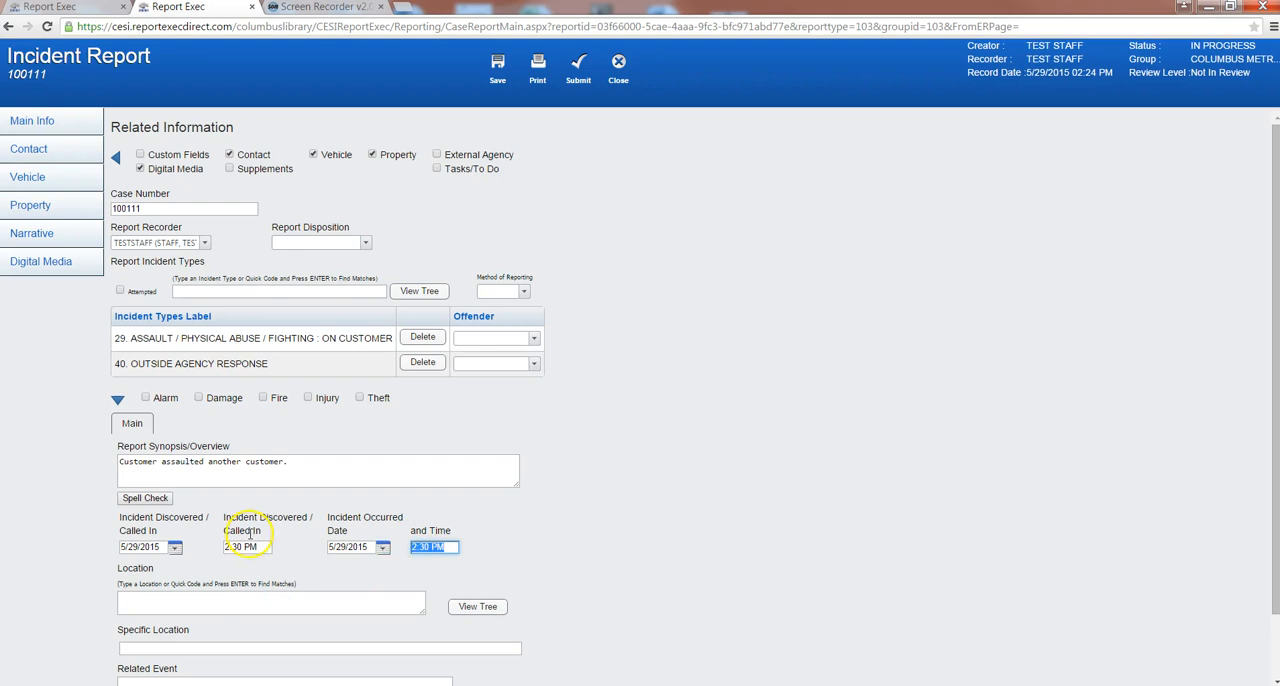
- Set the incident location to Circulation under Main Library from the locations tree
{"action": "scroll", "coordinate": [370, 530], "scroll_direction": "down", "scroll_amount": 2}
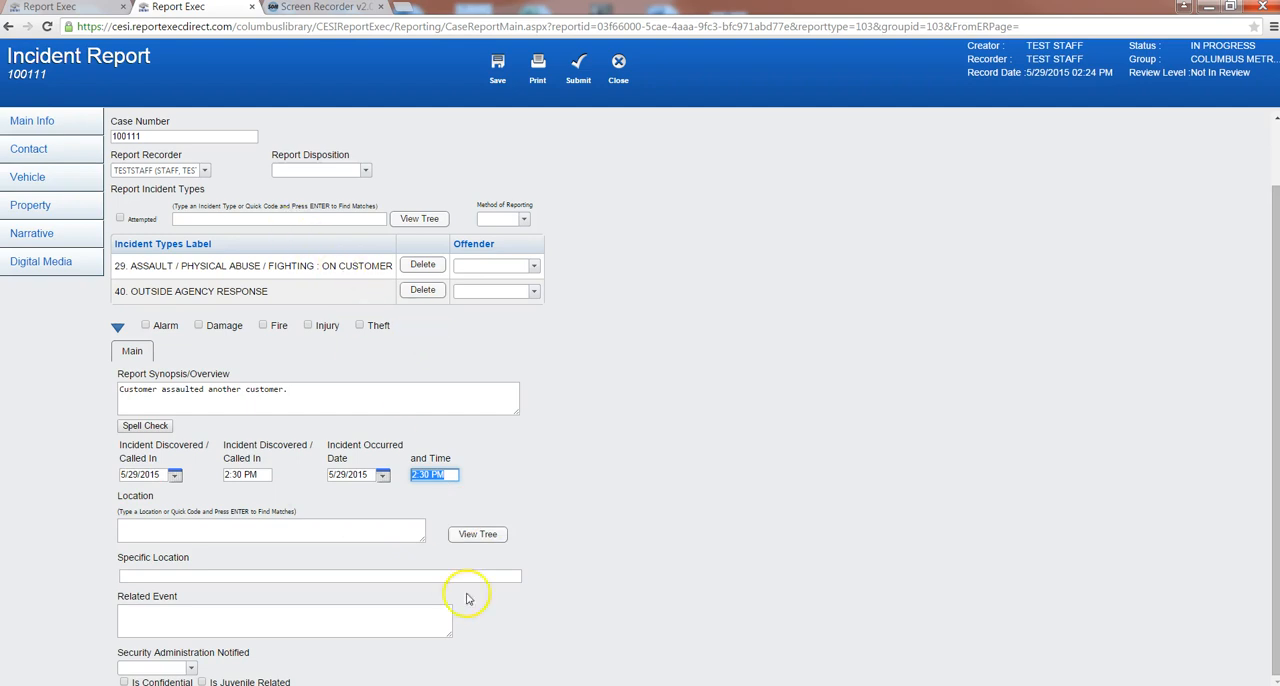
{"action": "left_click", "coordinate": [487, 540]}
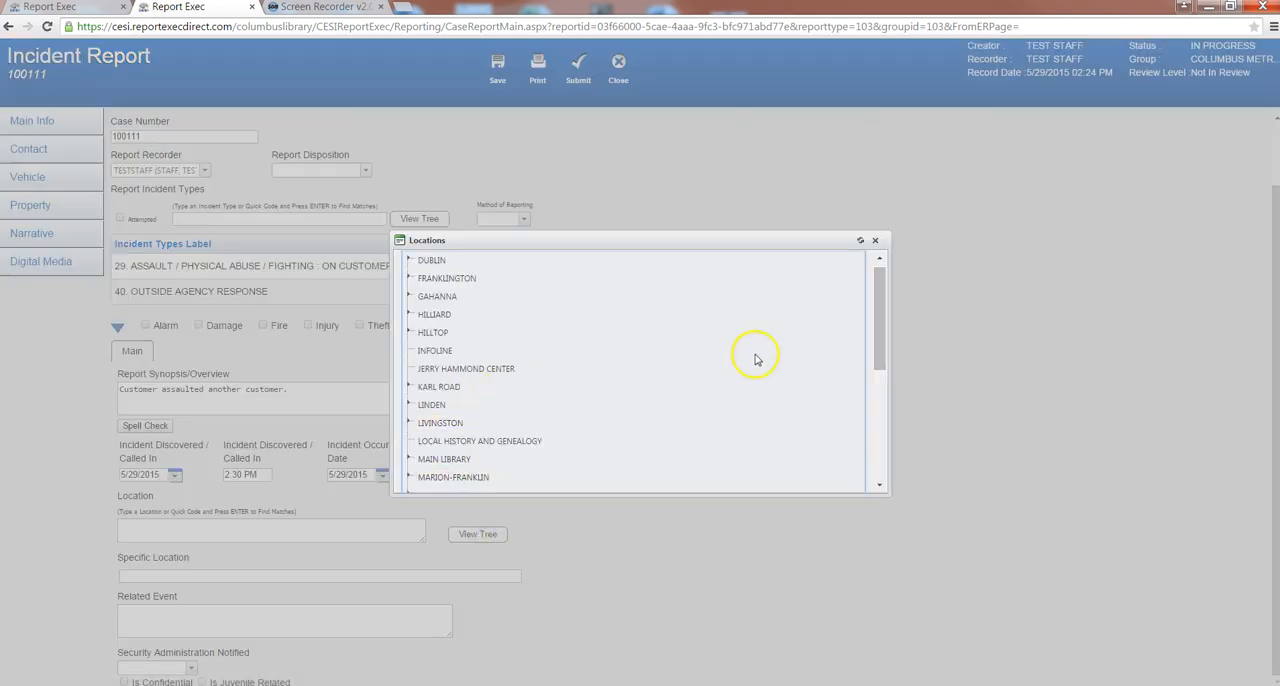
{"action": "left_click", "coordinate": [879, 307]}
{"action": "mouse_move", "coordinate": [879, 307]}
{"action": "left_mouse_down"}
{"action": "mouse_move", "coordinate": [869, 416]}
{"action": "mouse_move", "coordinate": [857, 317]}
{"action": "left_mouse_up"}
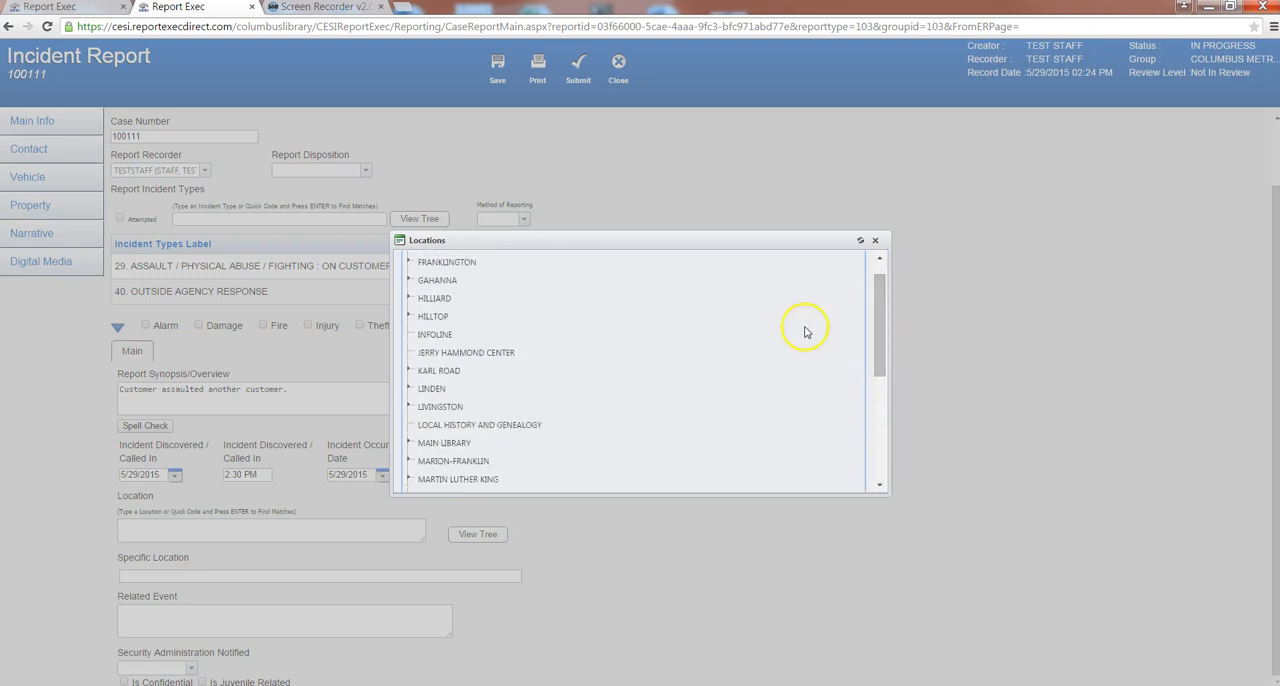
{"action": "left_click", "coordinate": [409, 443]}
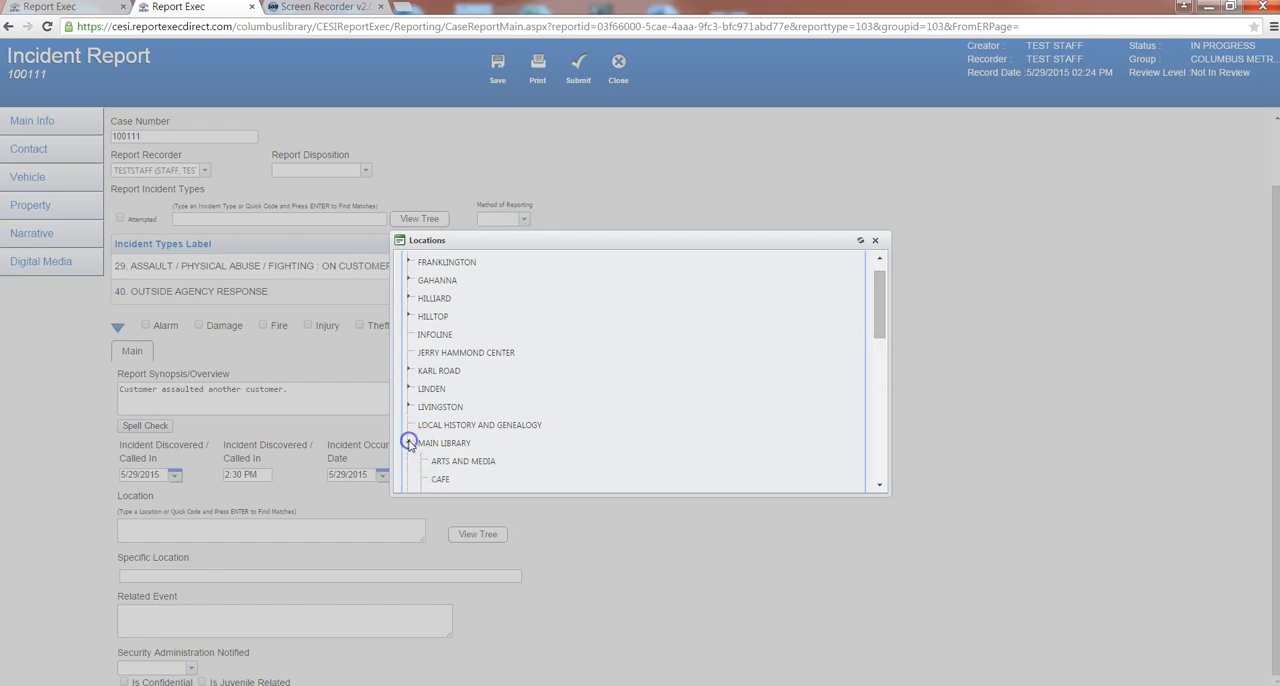
{"action": "left_click_drag", "start_coordinate": [880, 314], "coordinate": [876, 360]}
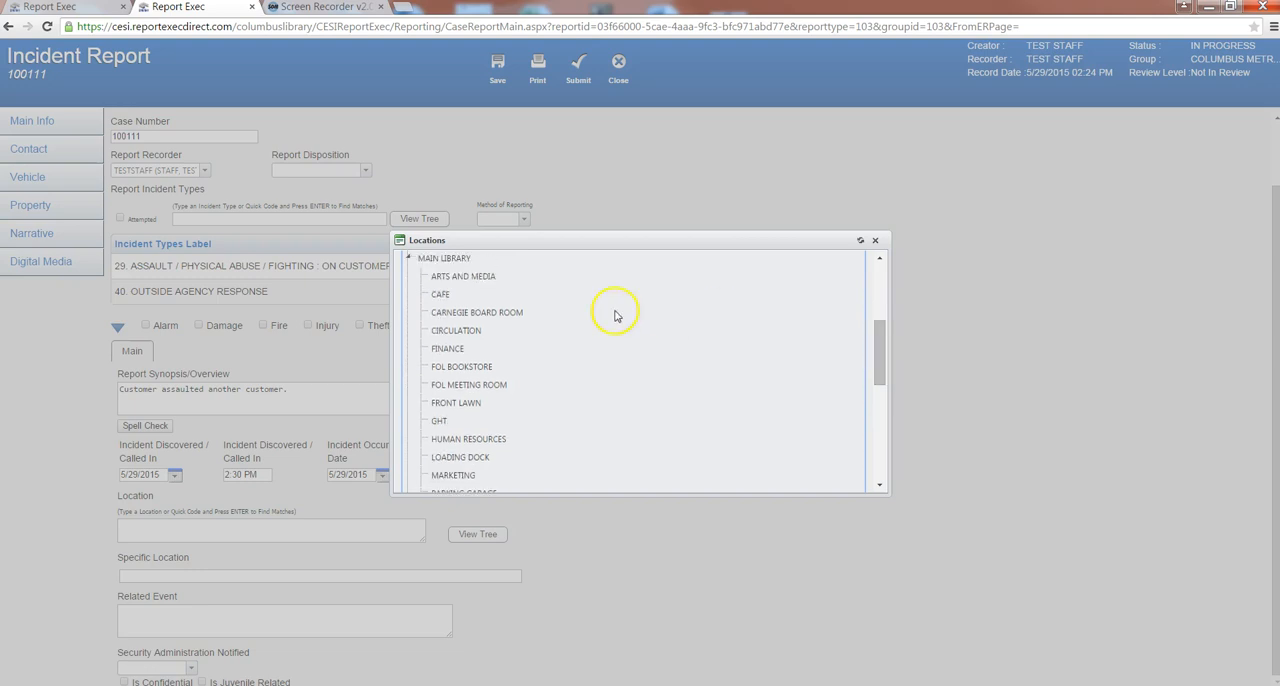
{"action": "left_click", "coordinate": [447, 334]}
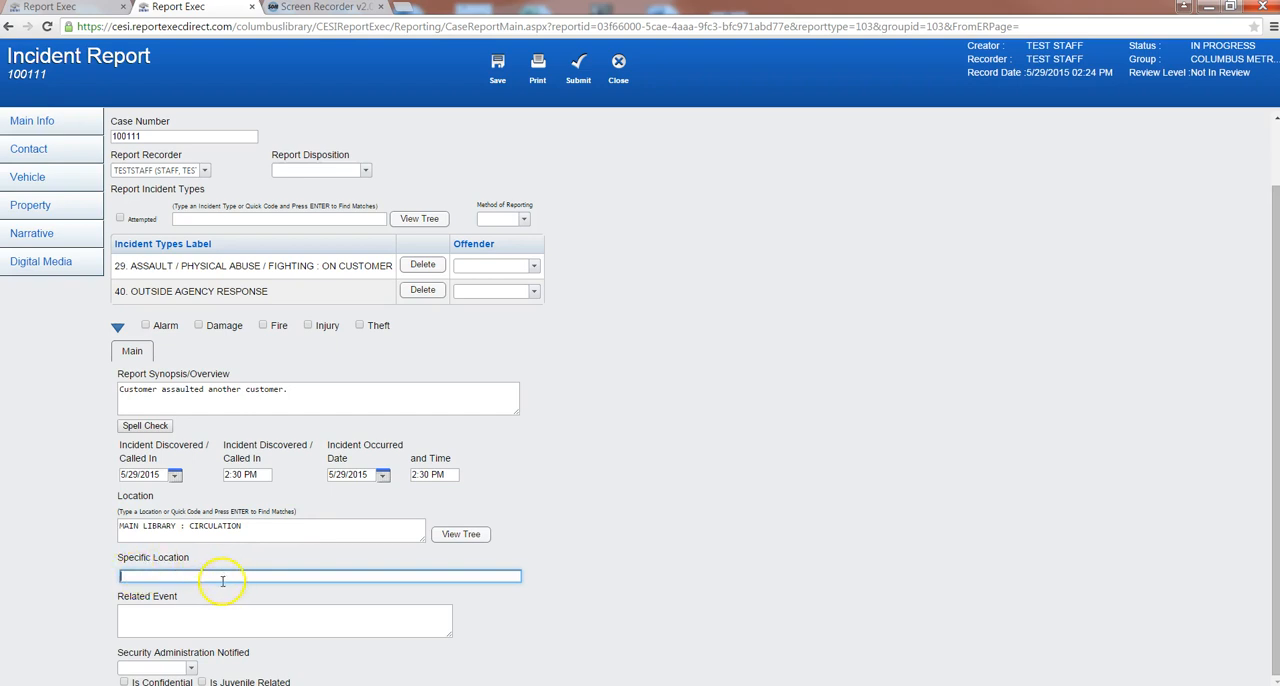
- Review the Related Event field and the Security Administration Notified choices without entering or selecting anything
{"action": "left_click", "coordinate": [198, 613]}
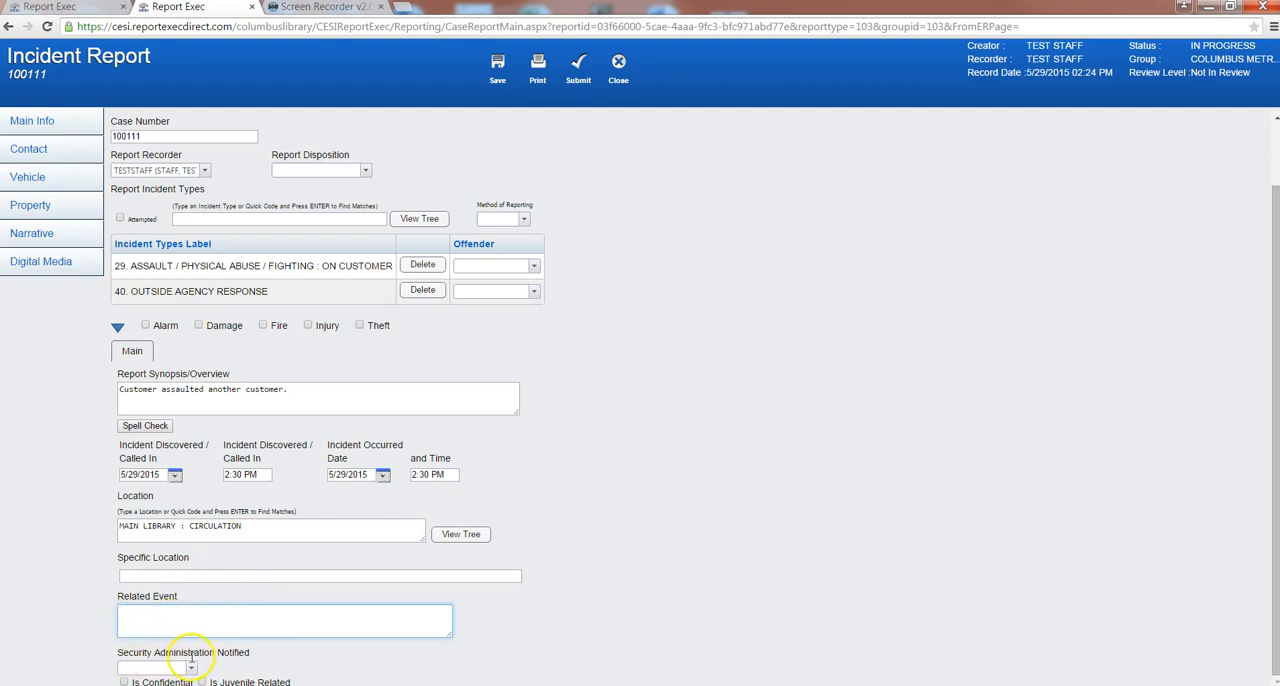
{"action": "left_click", "coordinate": [192, 668]}
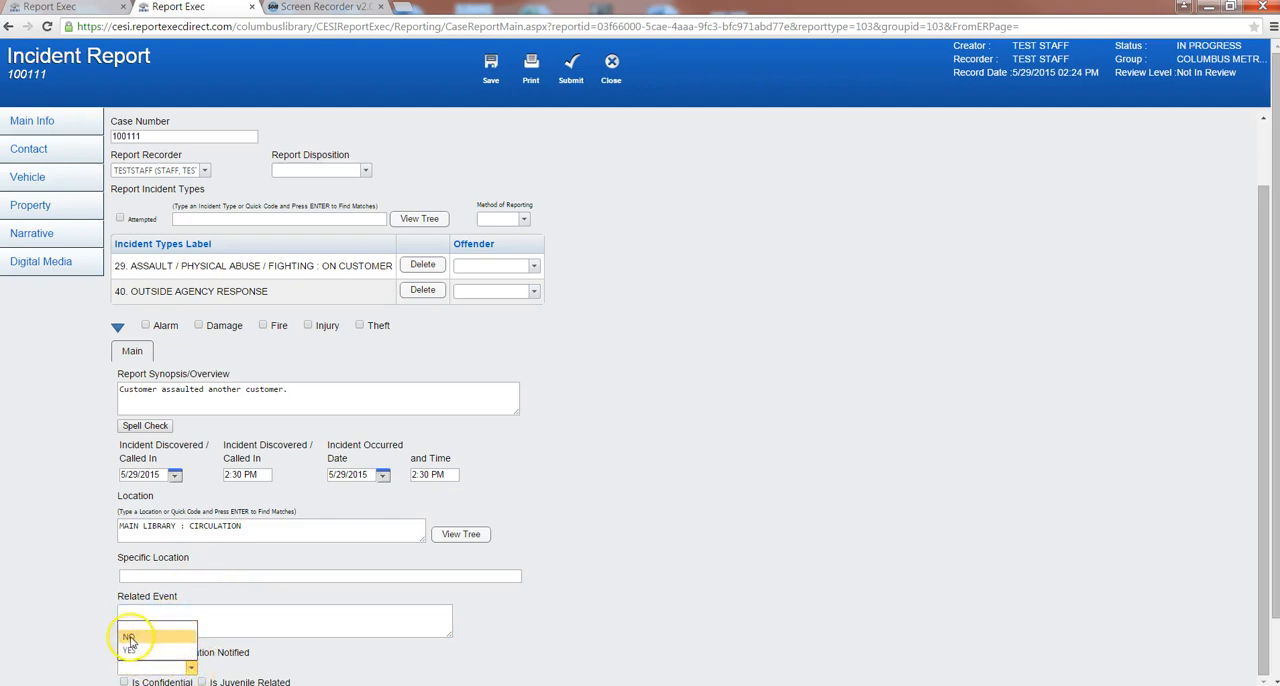
{"action": "left_click", "coordinate": [72, 649]}
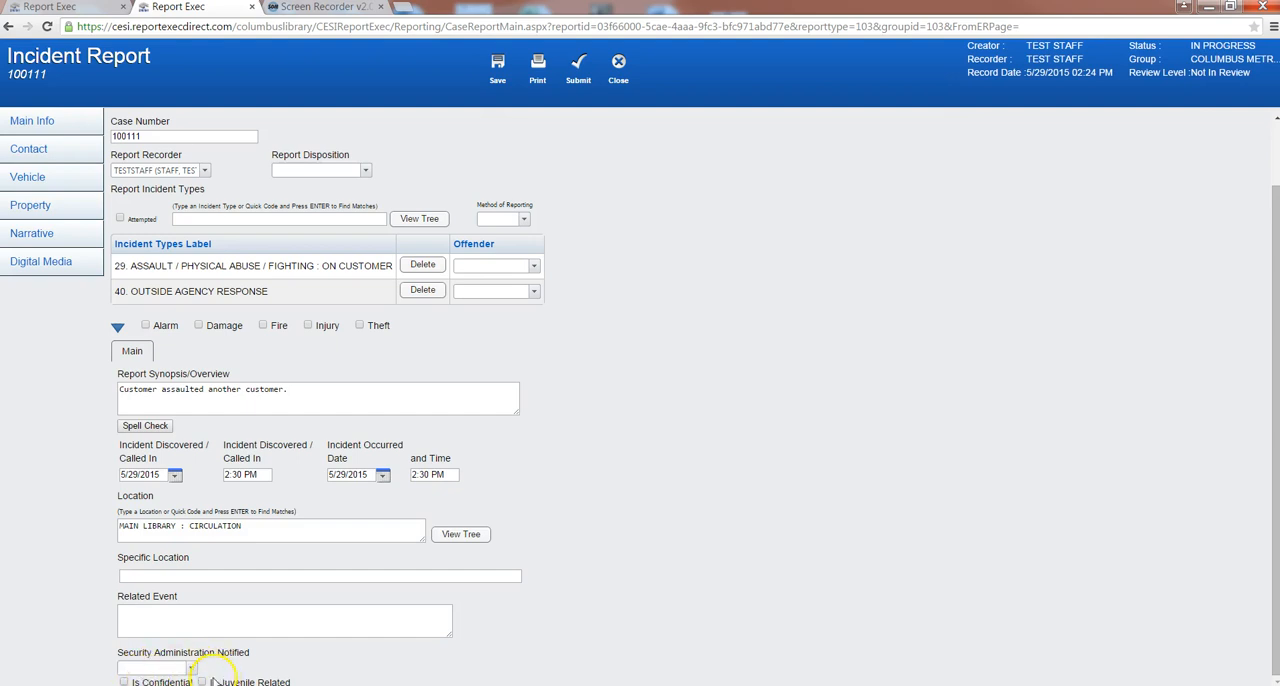
{"action": "scroll", "coordinate": [122, 463], "scroll_direction": "up", "scroll_amount": 1}
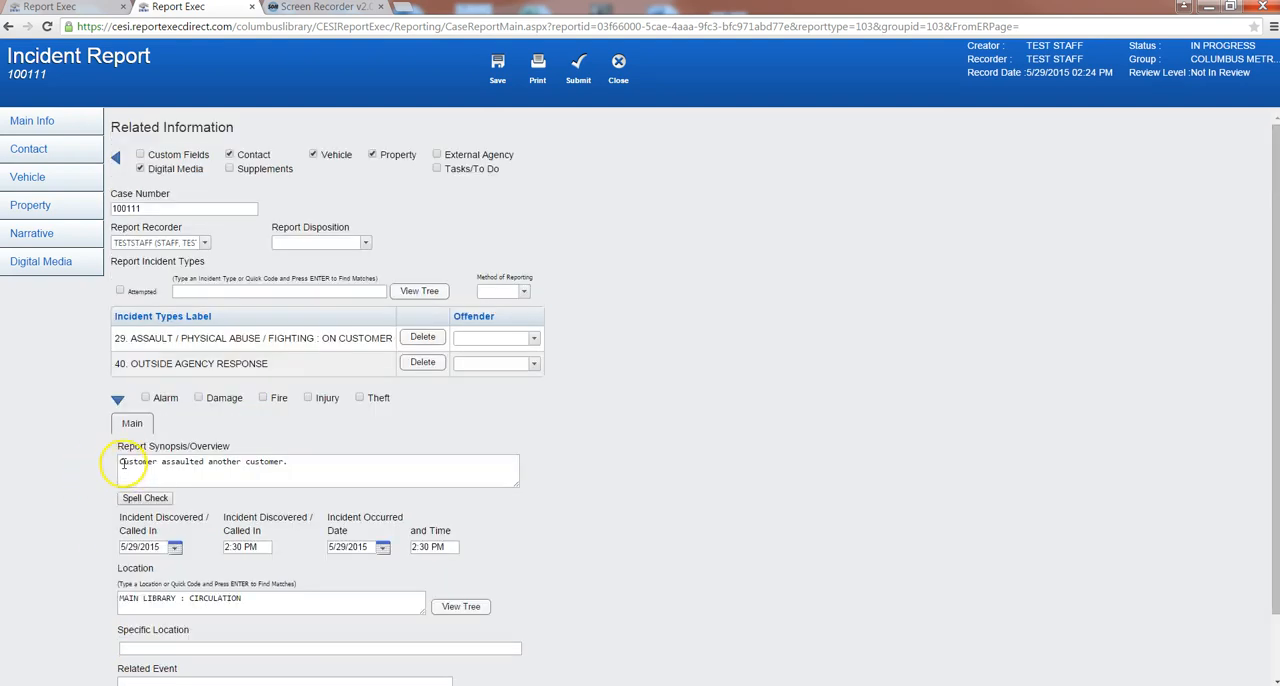